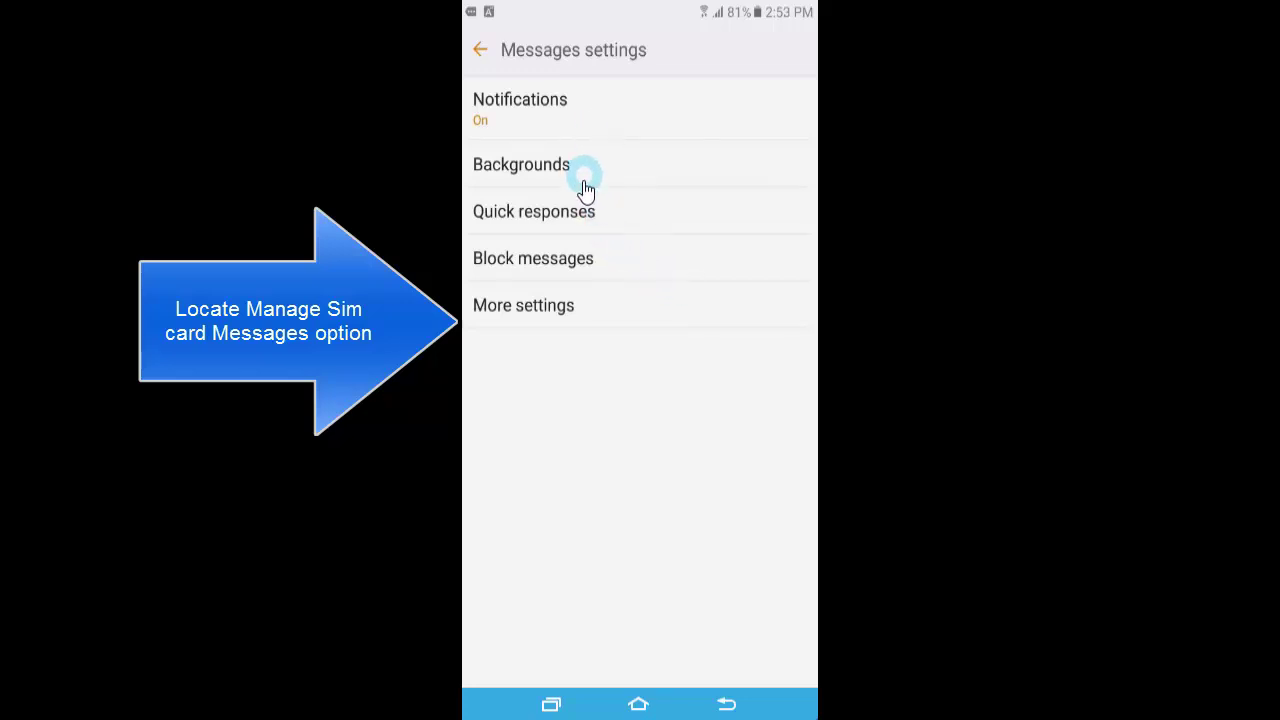
# - Go through More settings and Text messages to Manage SIM card messages
pyautogui.click(591, 318)
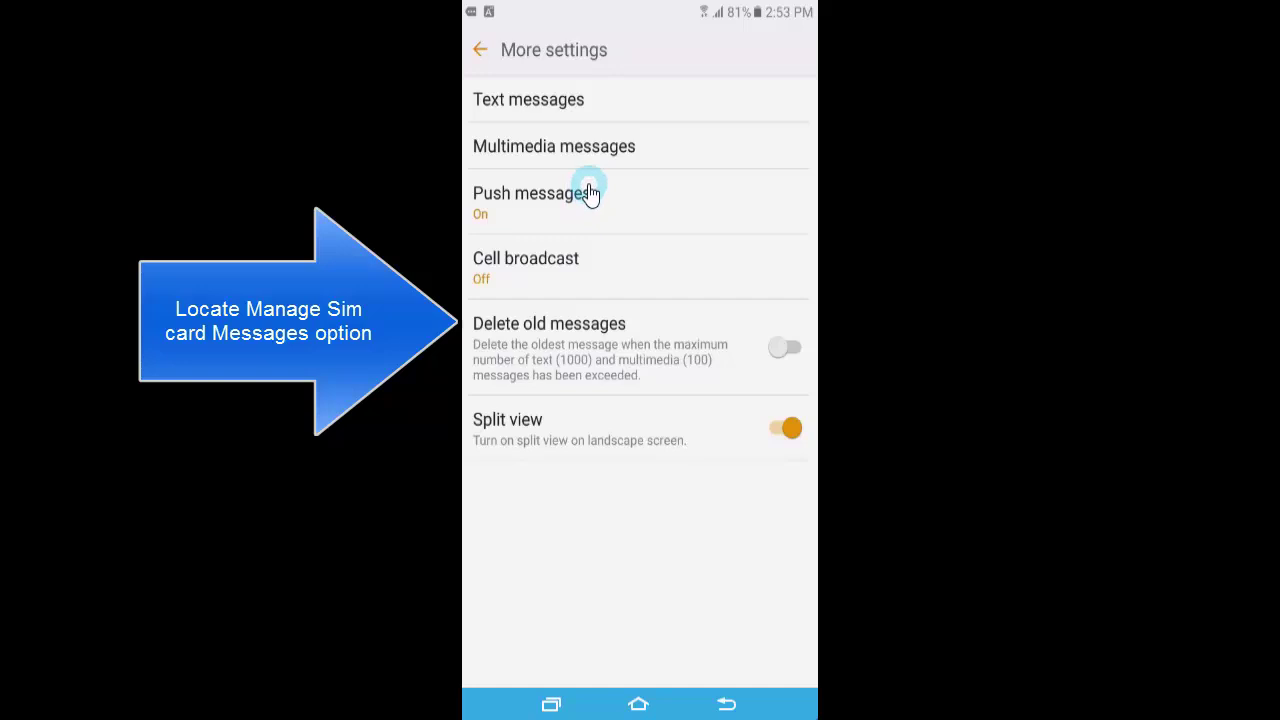
pyautogui.click(641, 100)
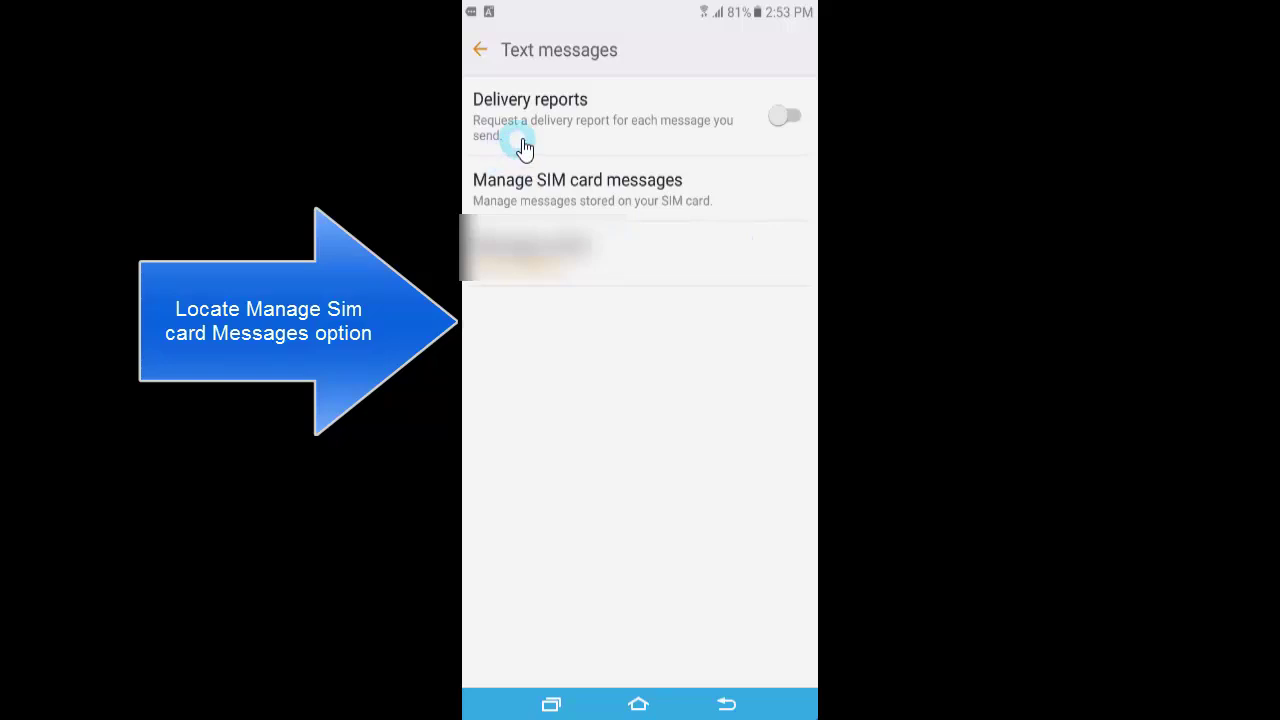
pyautogui.click(605, 200)
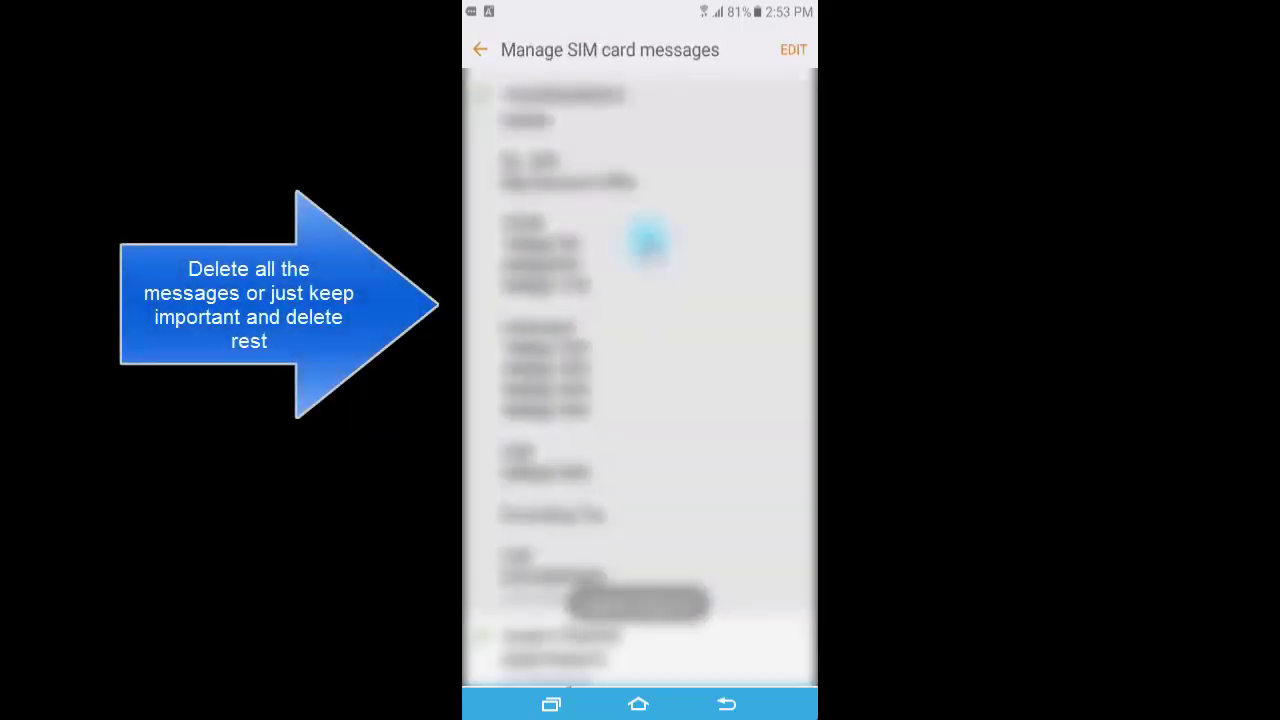
# - Select a stored SIM card message and delete it, confirming the deletion
pyautogui.click(648, 240)
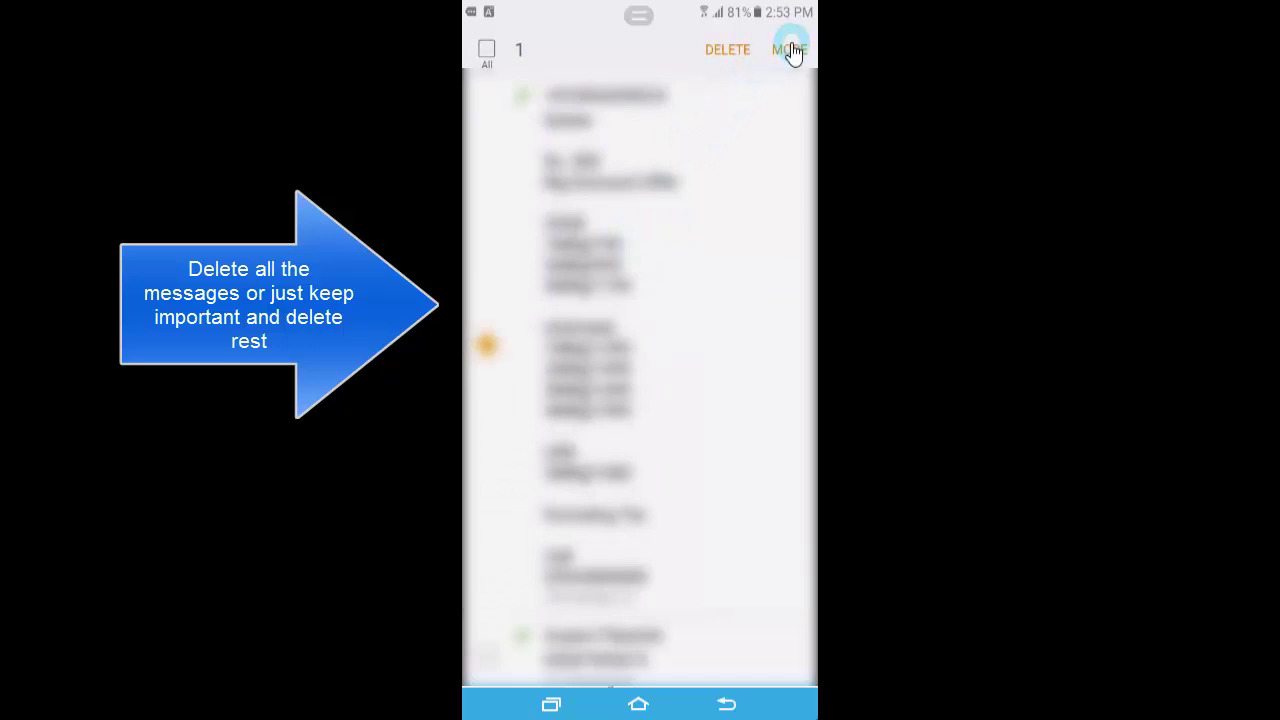
pyautogui.click(742, 50)
pyautogui.click(745, 379)
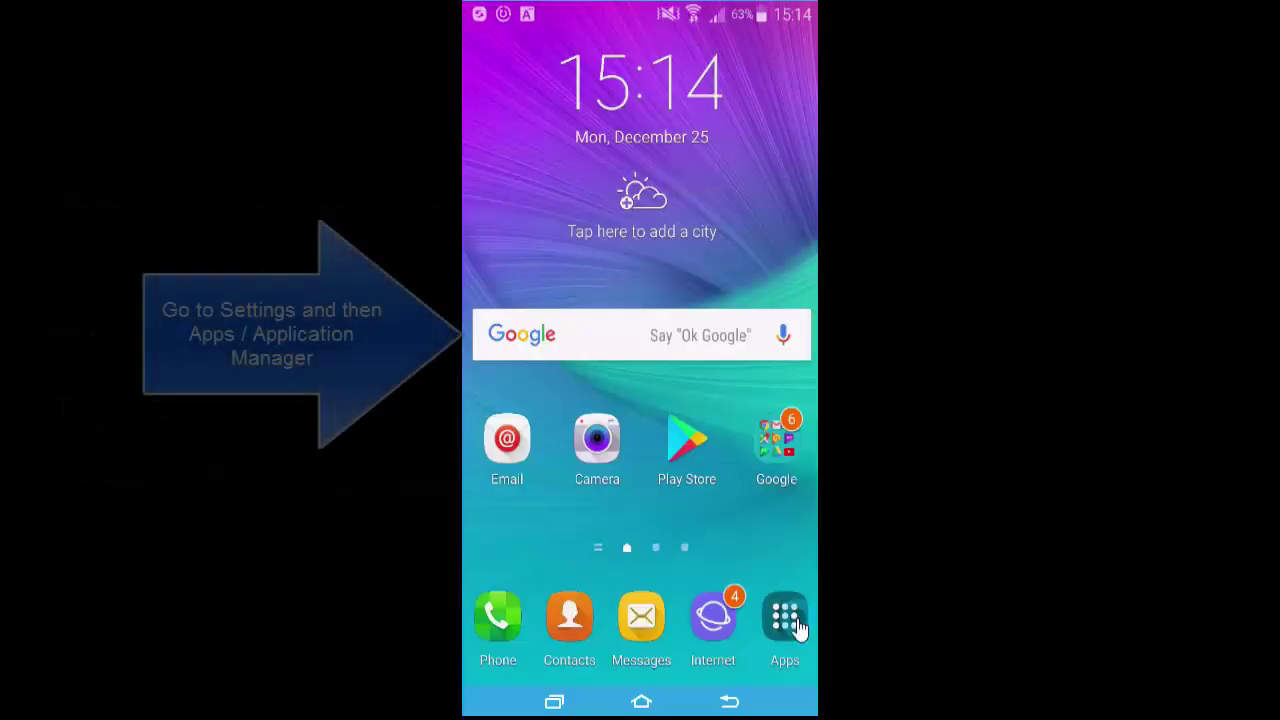
# - Open Settings' Application manager and scroll the installed apps list down to Messages
pyautogui.click(797, 628)
pyautogui.click(802, 370)
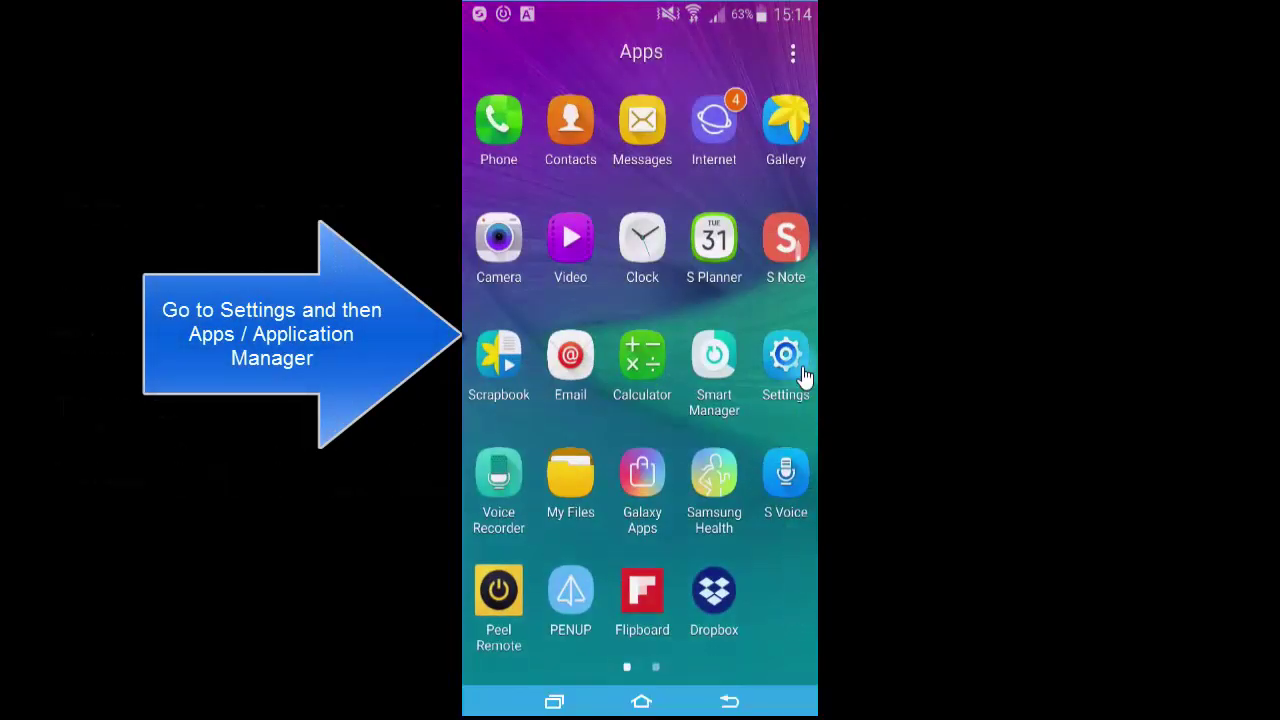
pyautogui.scroll(-10, 805, 377)
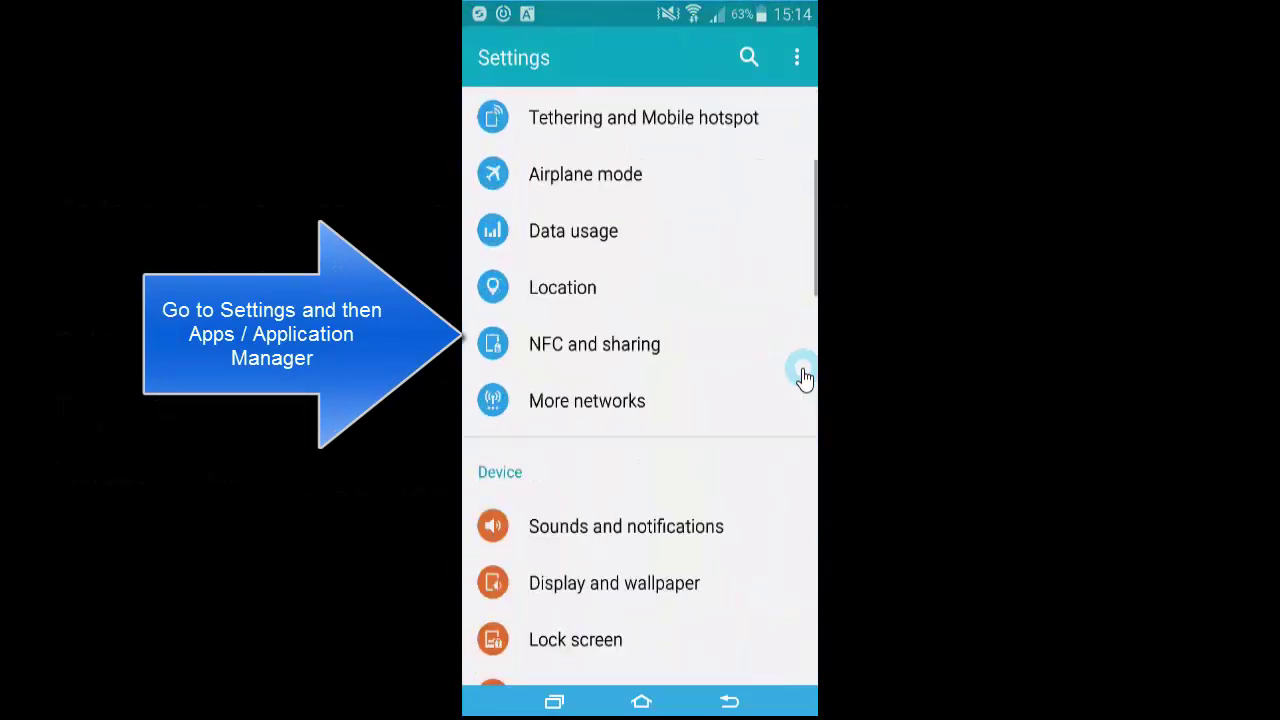
pyautogui.scroll(-10, 805, 377)
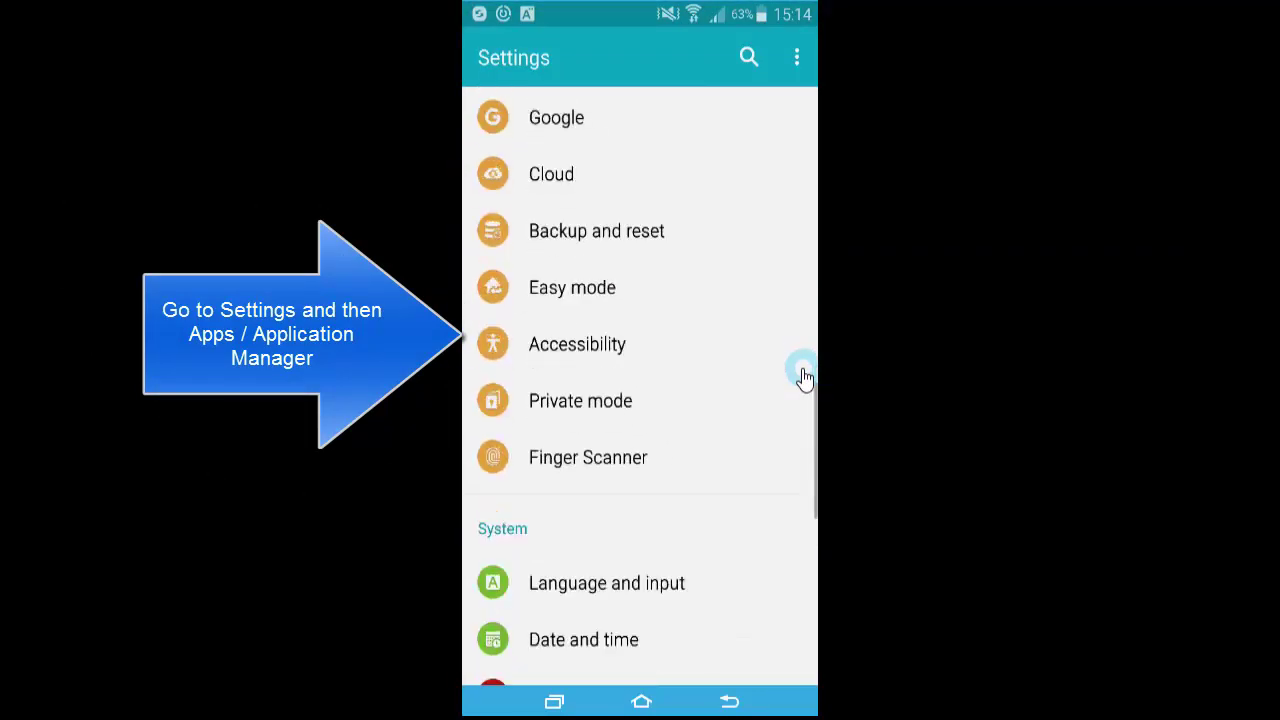
pyautogui.scroll(-6, 805, 377)
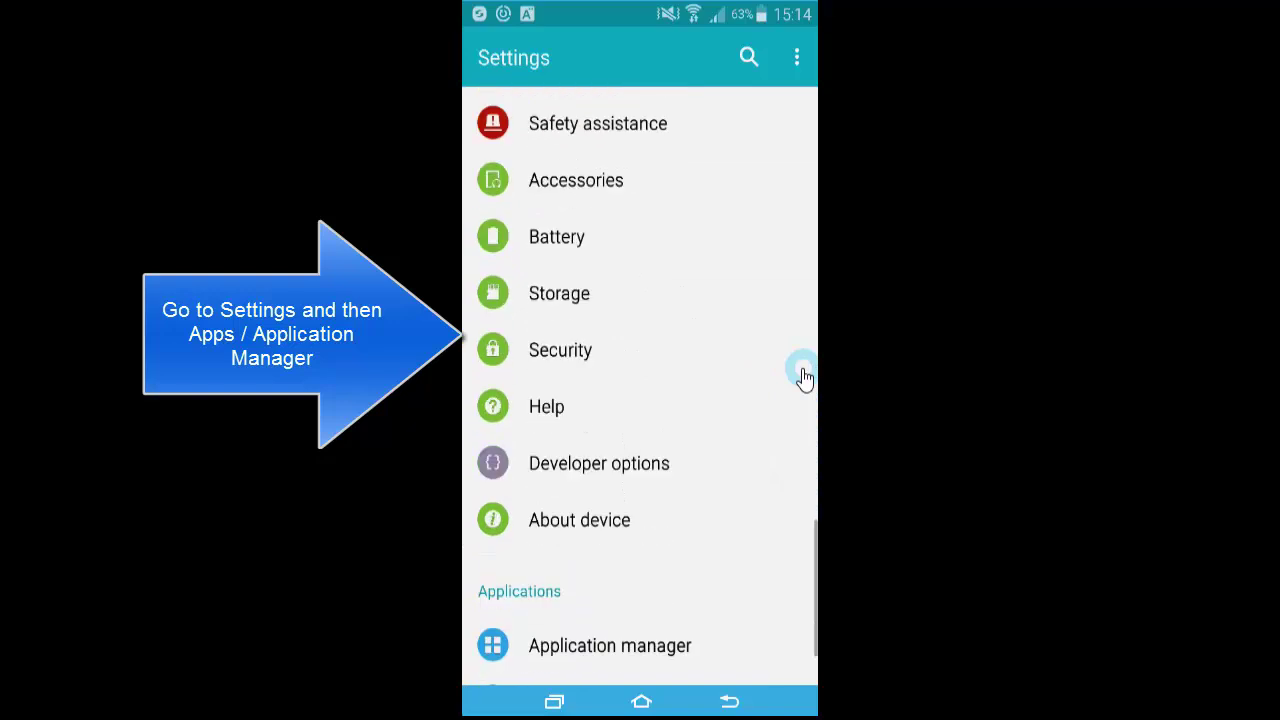
pyautogui.click(686, 578)
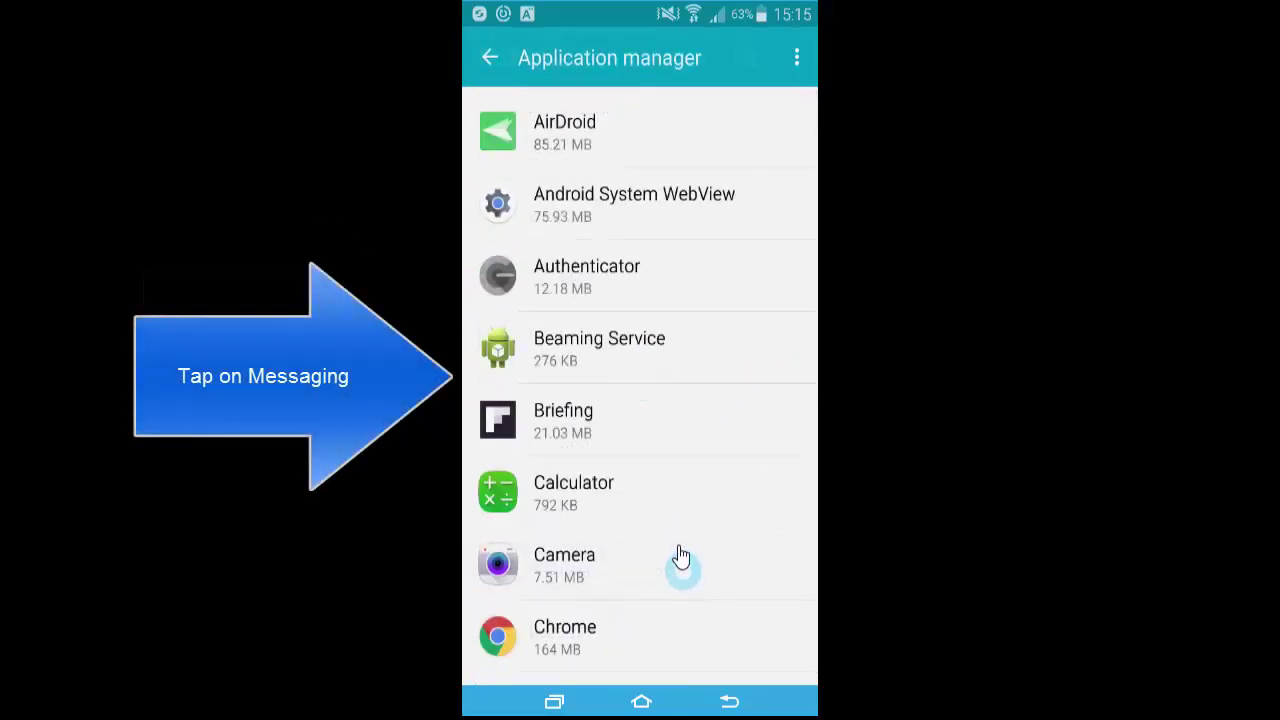
pyautogui.scroll(-8, 670, 303)
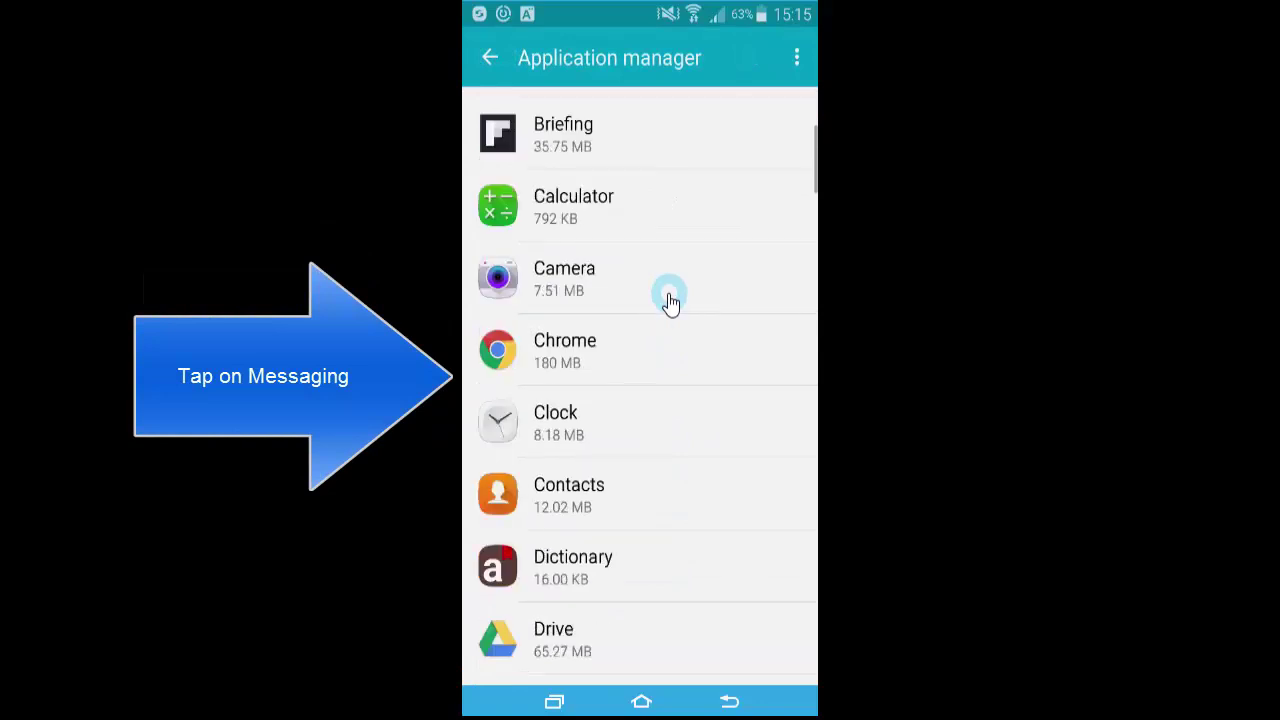
pyautogui.scroll(-7, 670, 303)
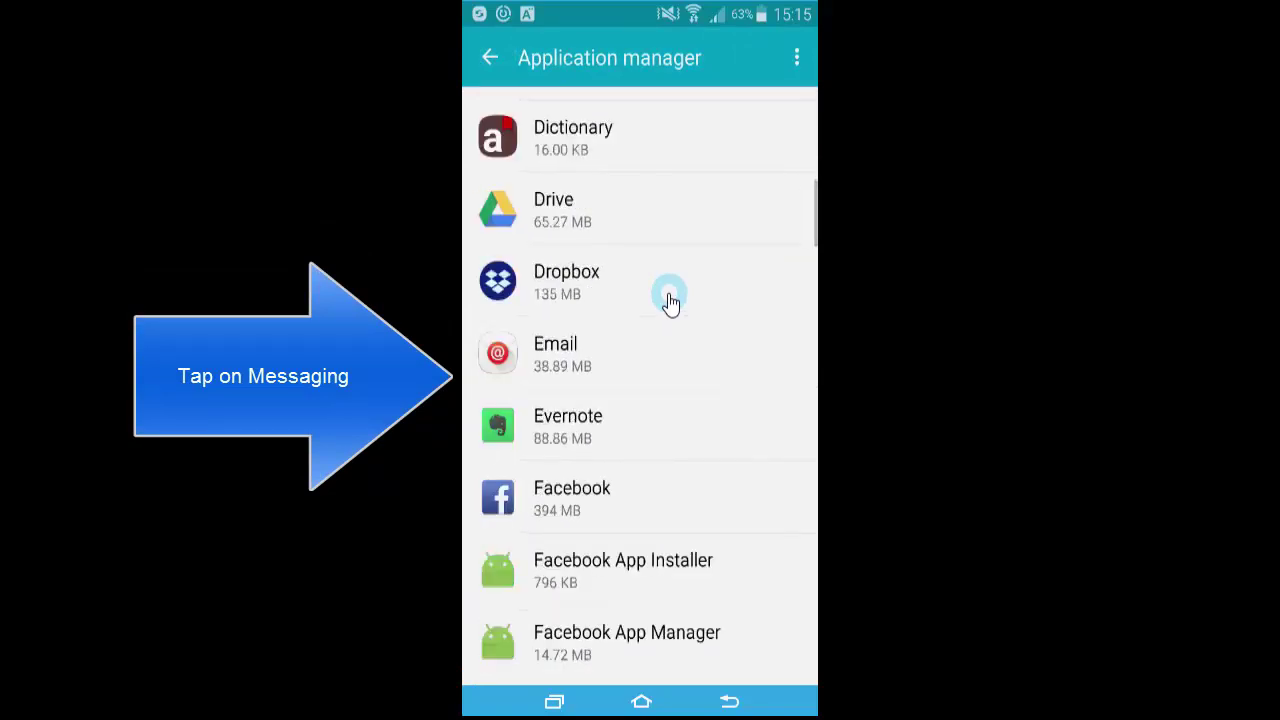
pyautogui.scroll(-6, 670, 303)
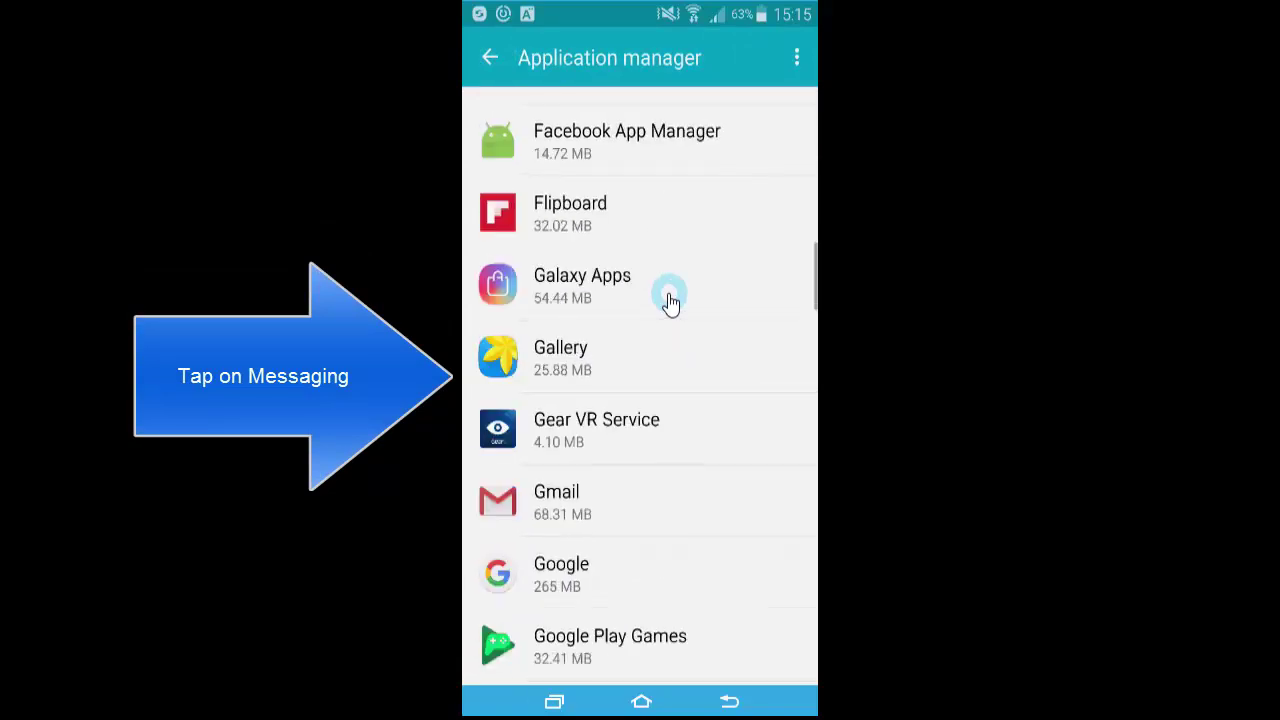
pyautogui.scroll(-6, 670, 303)
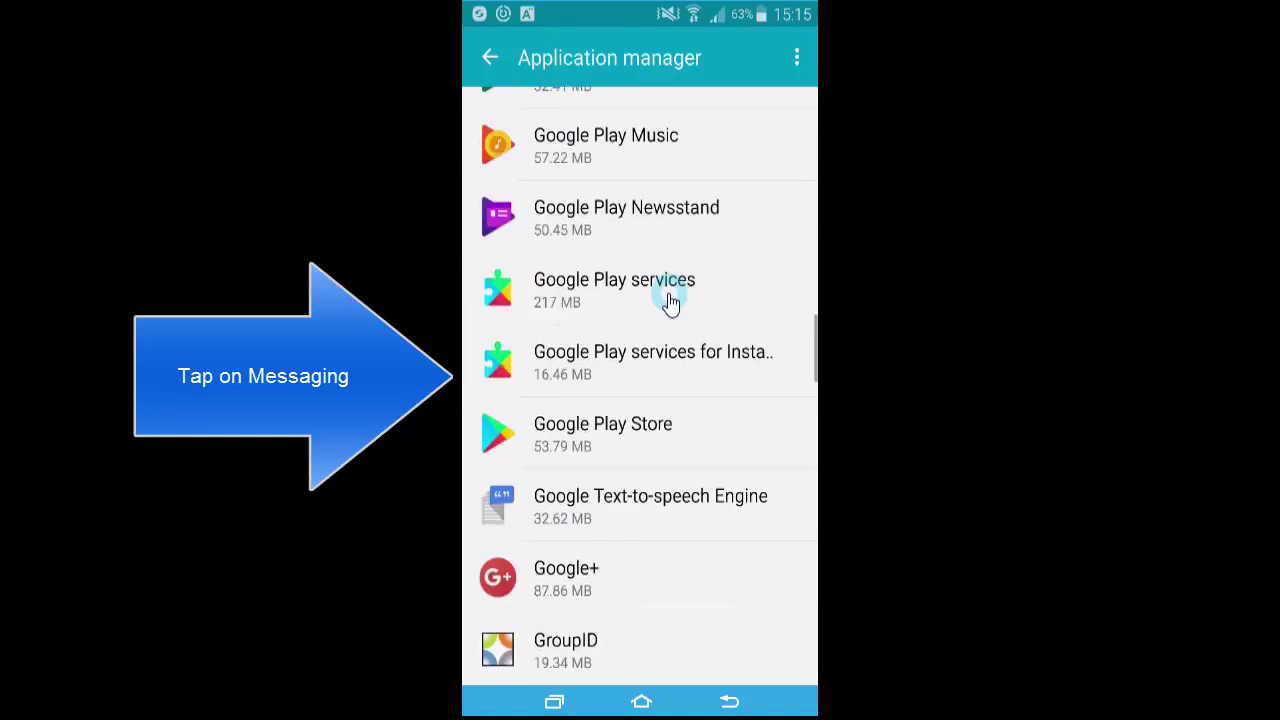
pyautogui.scroll(-1, 670, 303)
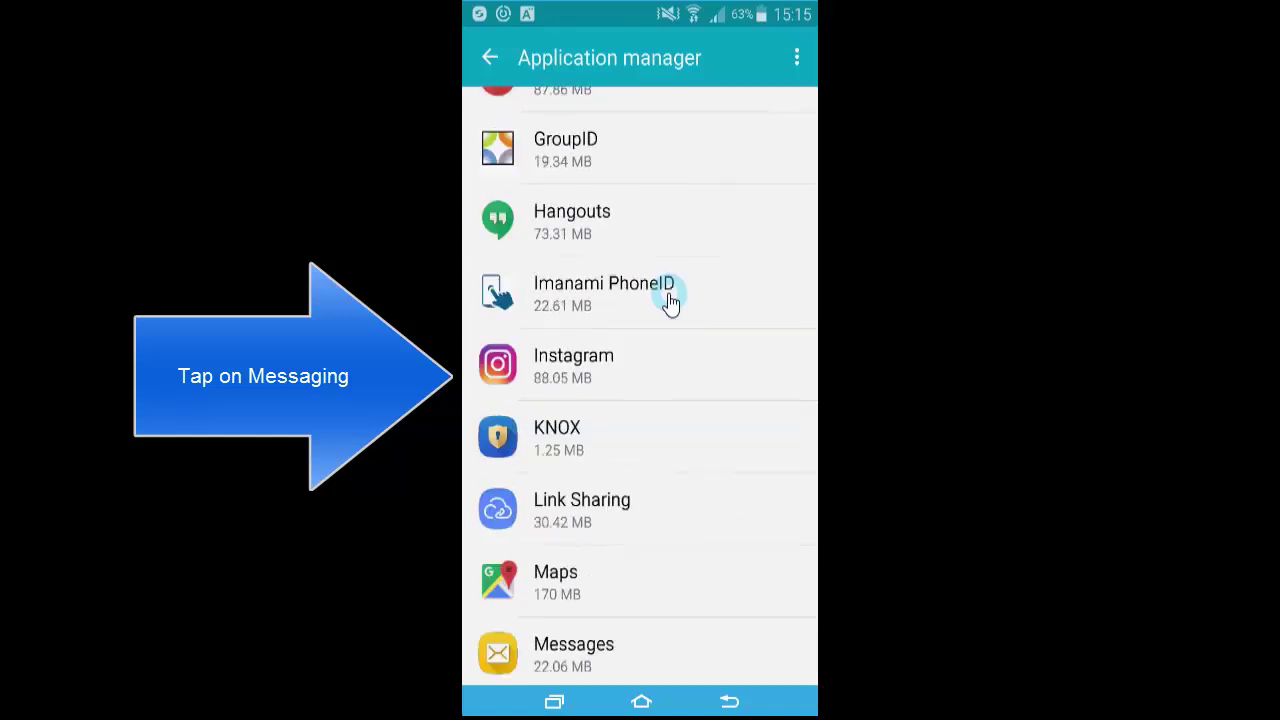
# - Clear the Messages app's data and cache under Storage so both show 0.00 B
pyautogui.click(670, 668)
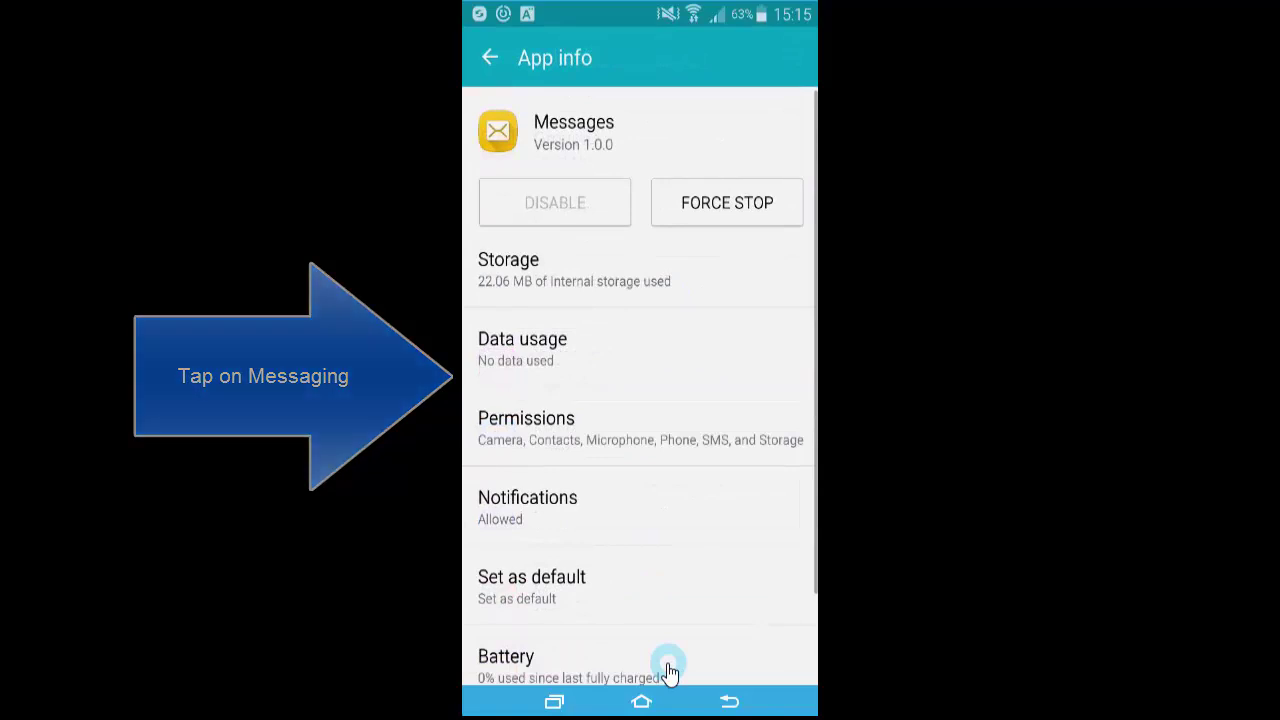
pyautogui.click(684, 288)
pyautogui.click(725, 352)
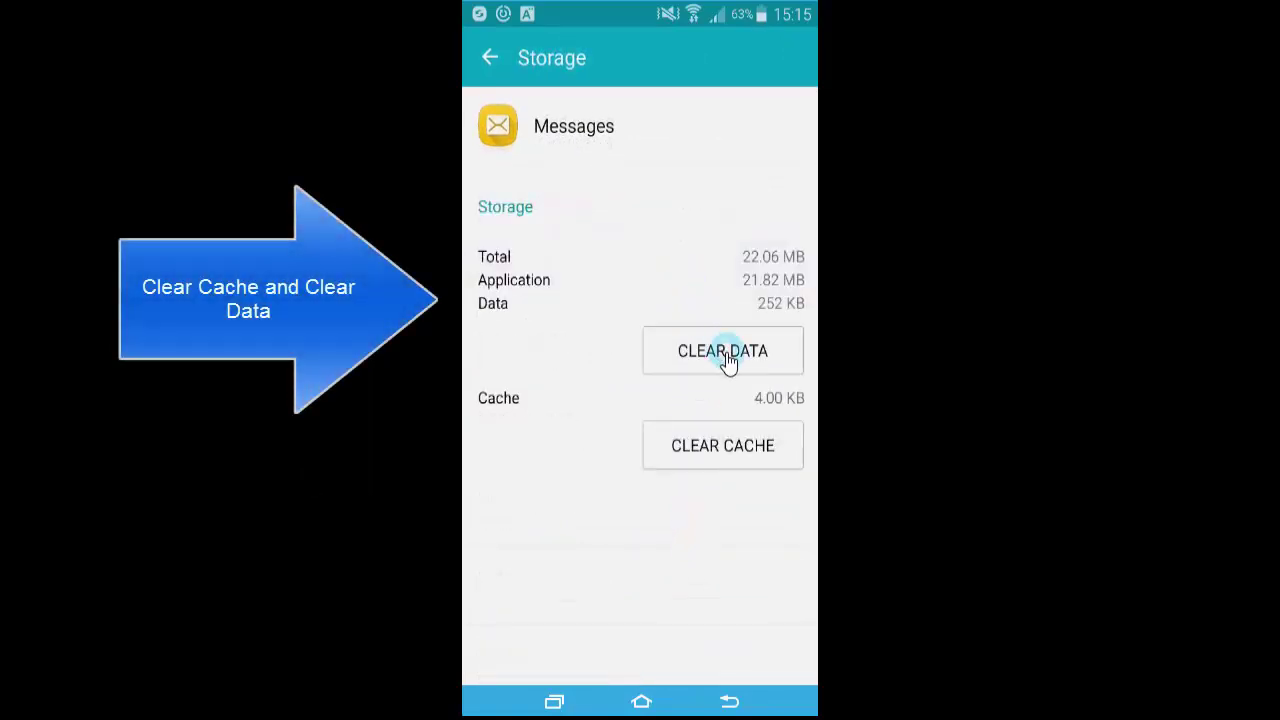
pyautogui.click(748, 428)
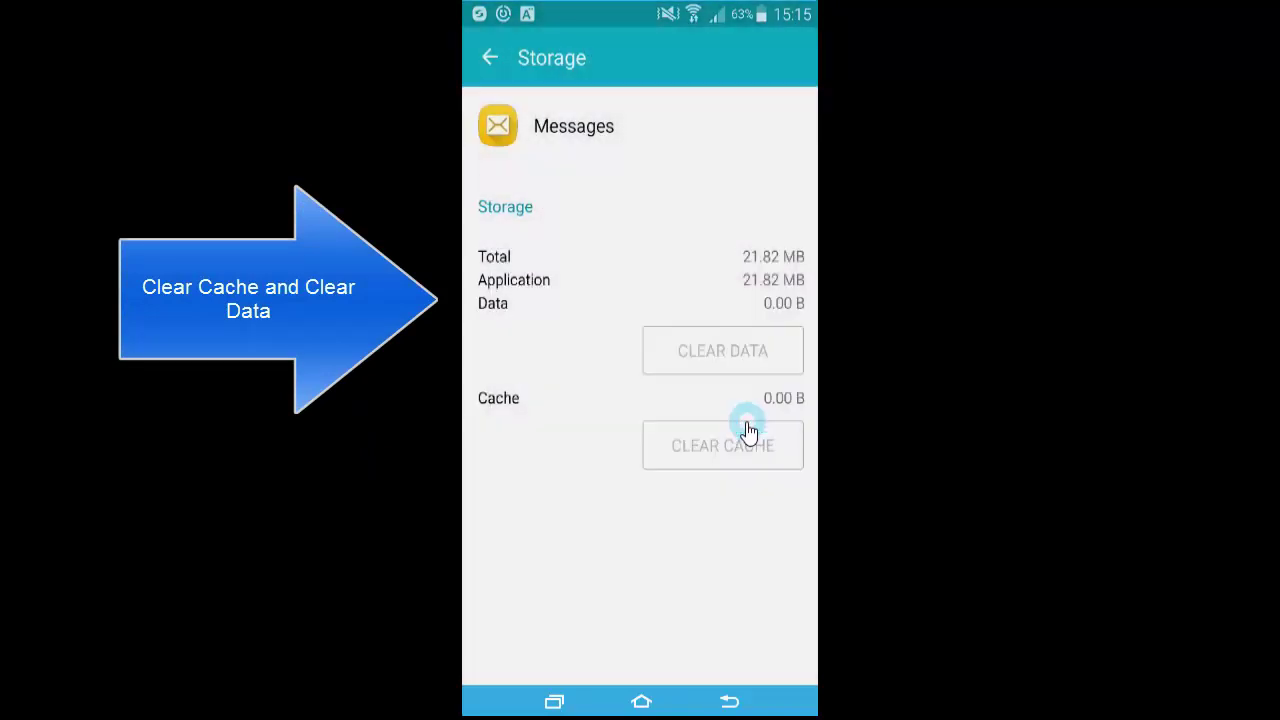
pyautogui.click(750, 450)
pyautogui.click(748, 404)
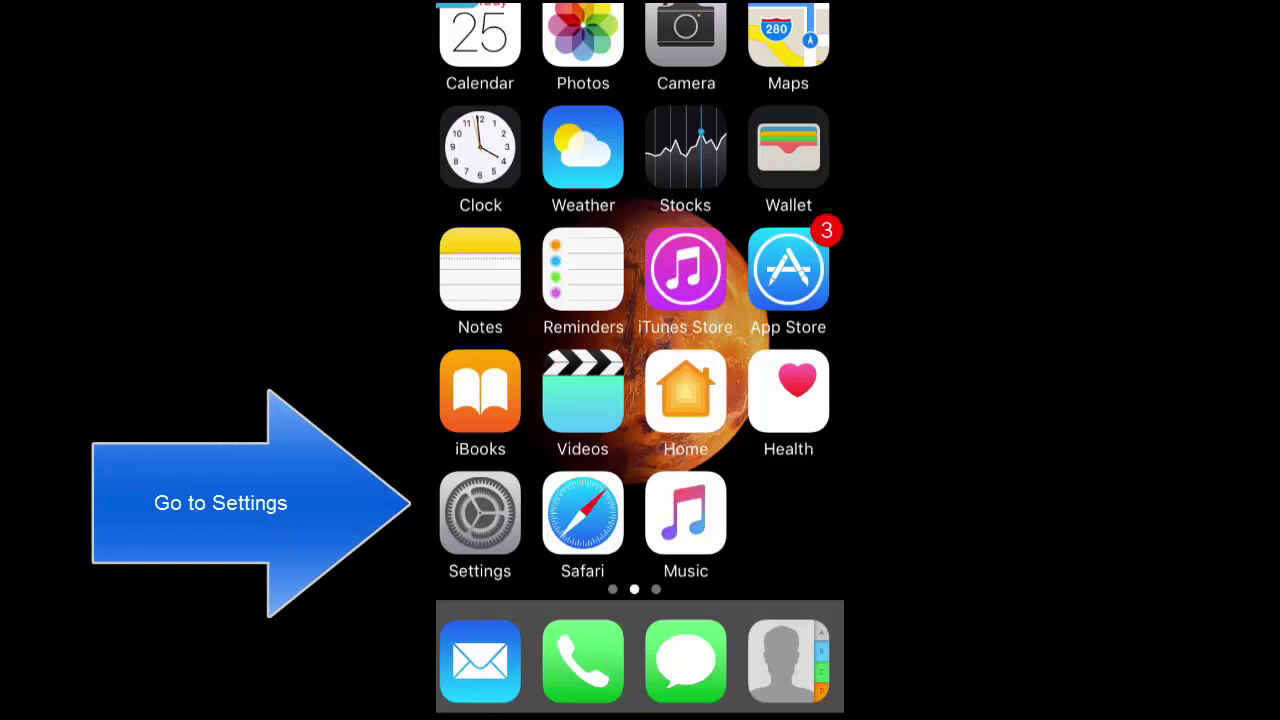
# - Switch the iMessage toggle off in the iPhone's Settings > Messages page
pyautogui.click(480, 512)
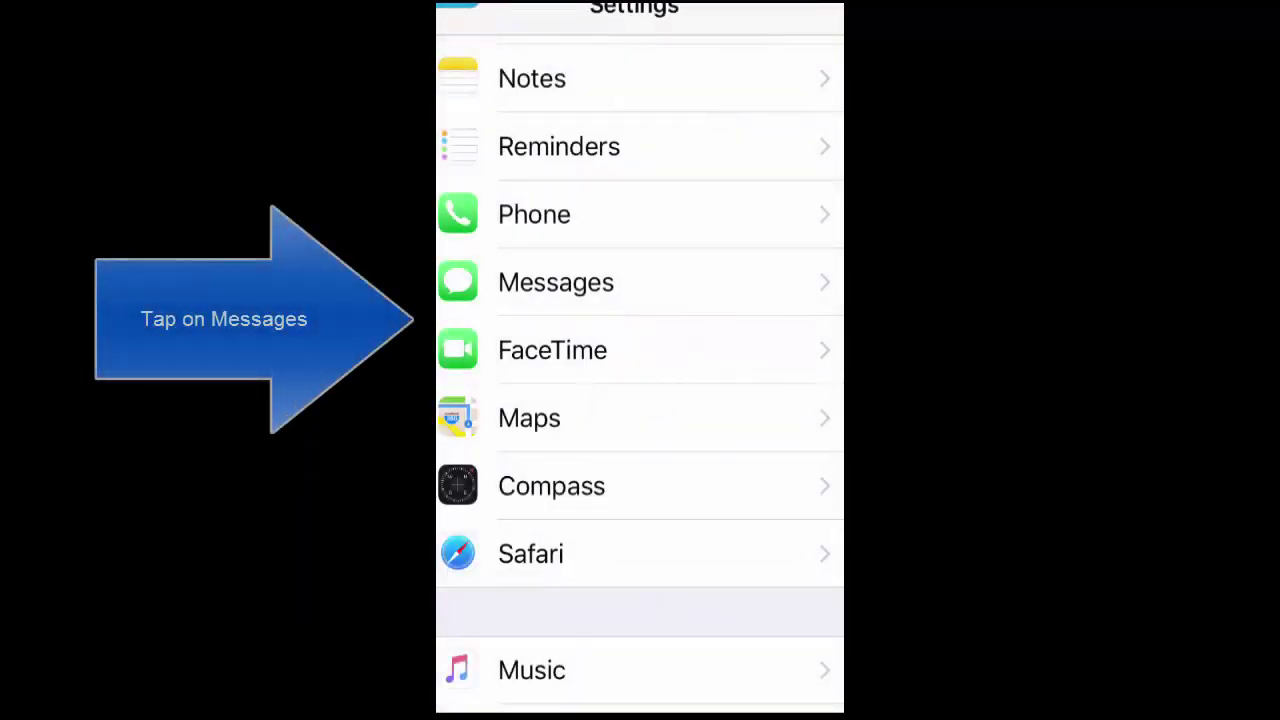
pyautogui.scroll(-3, 640, 373)
pyautogui.scroll(-9, 640, 373)
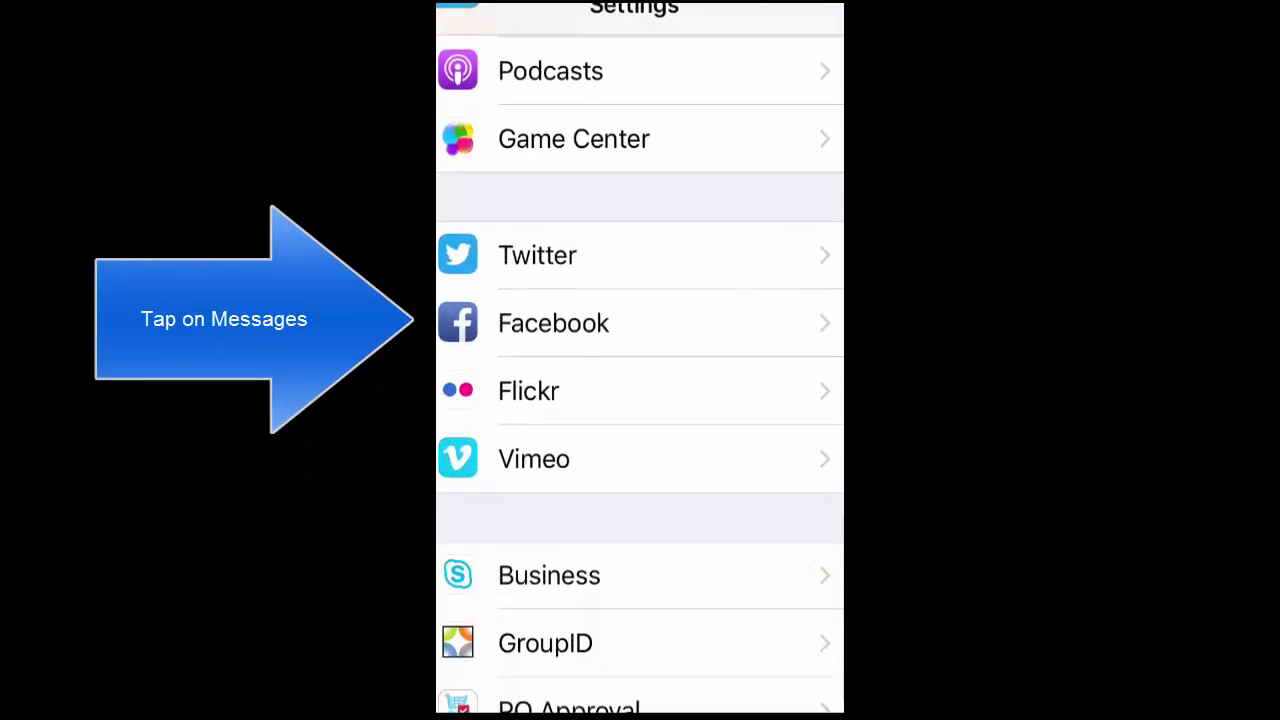
pyautogui.scroll(10, 640, 373)
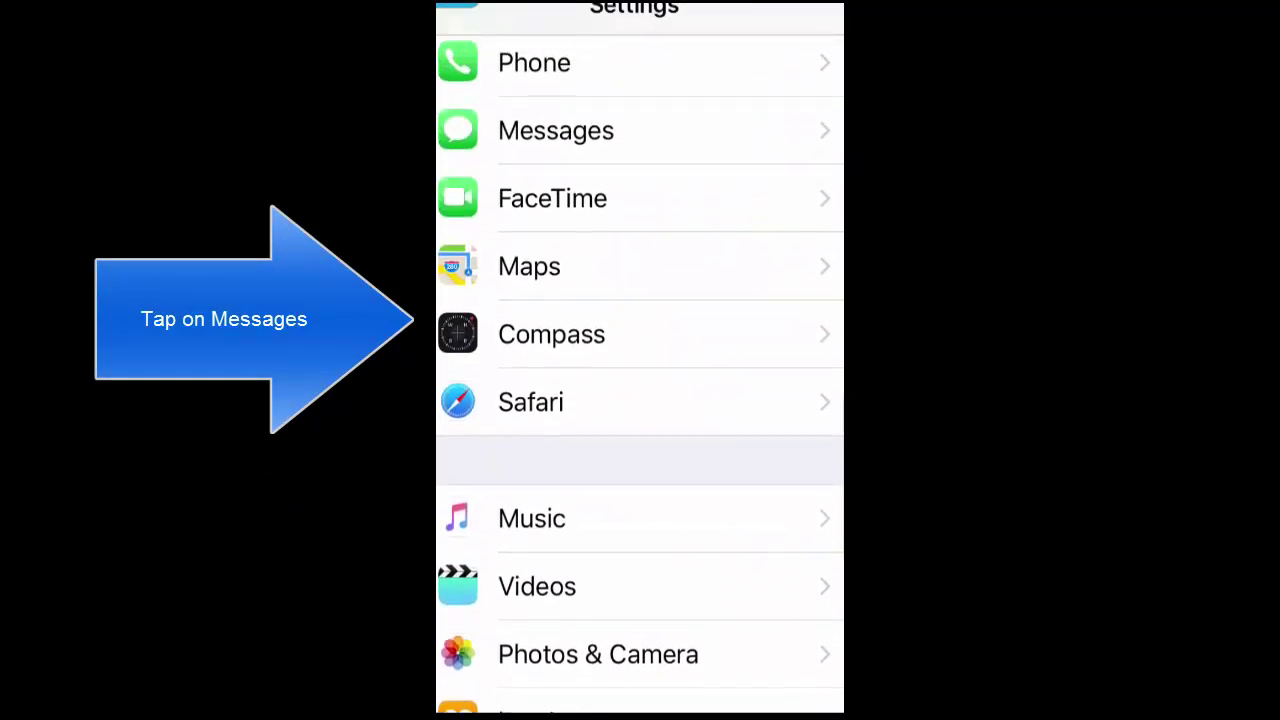
pyautogui.click(555, 270)
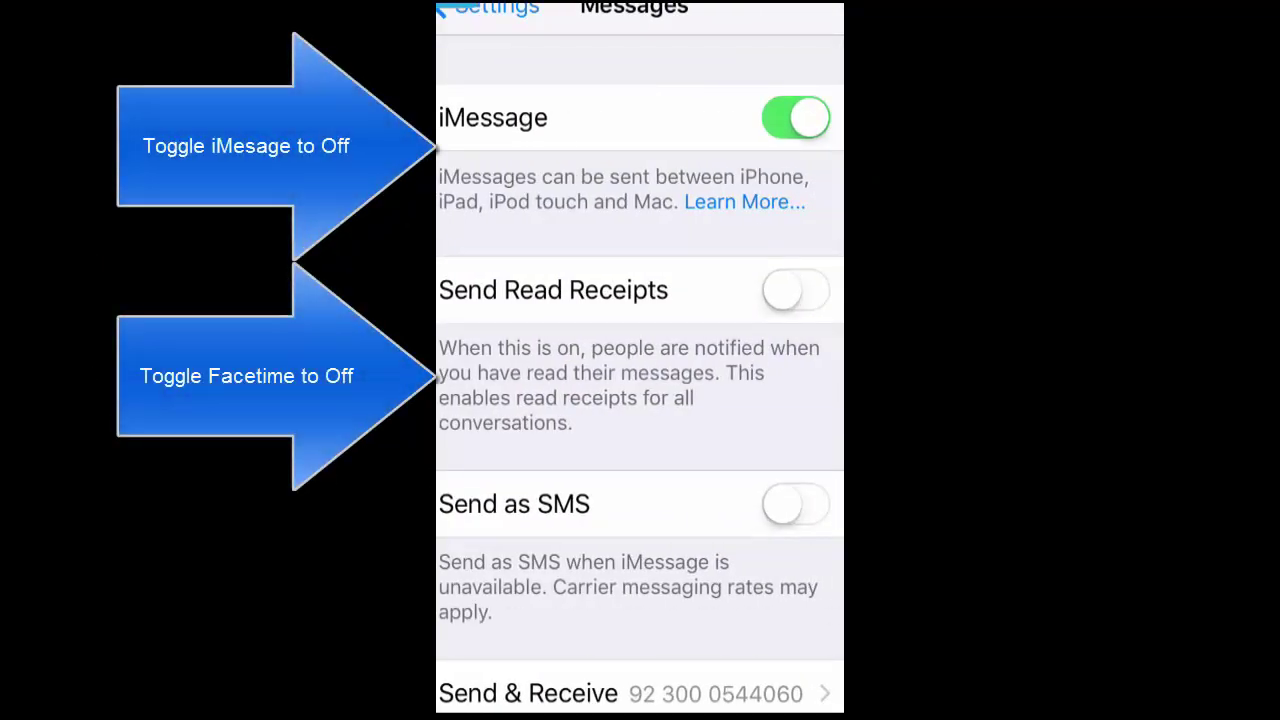
pyautogui.click(795, 117)
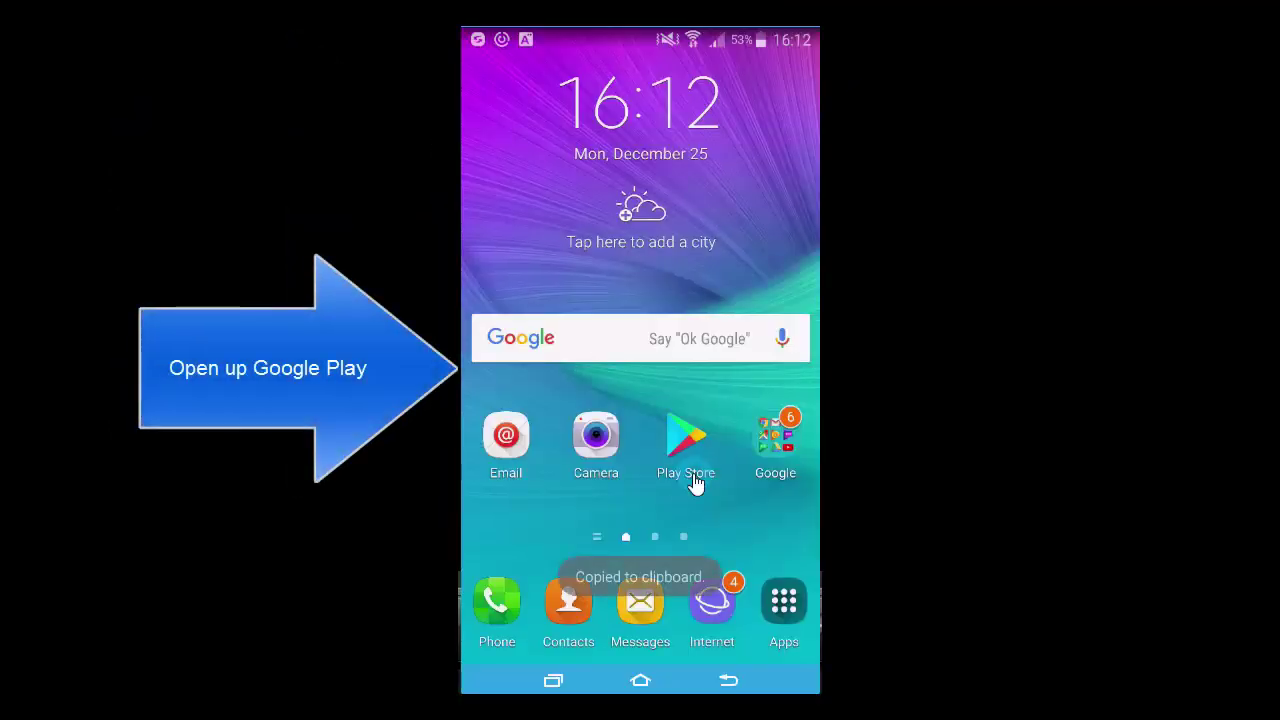
# - Accept the Play Store terms and refresh My apps & games, which shows no updates
pyautogui.click(696, 483)
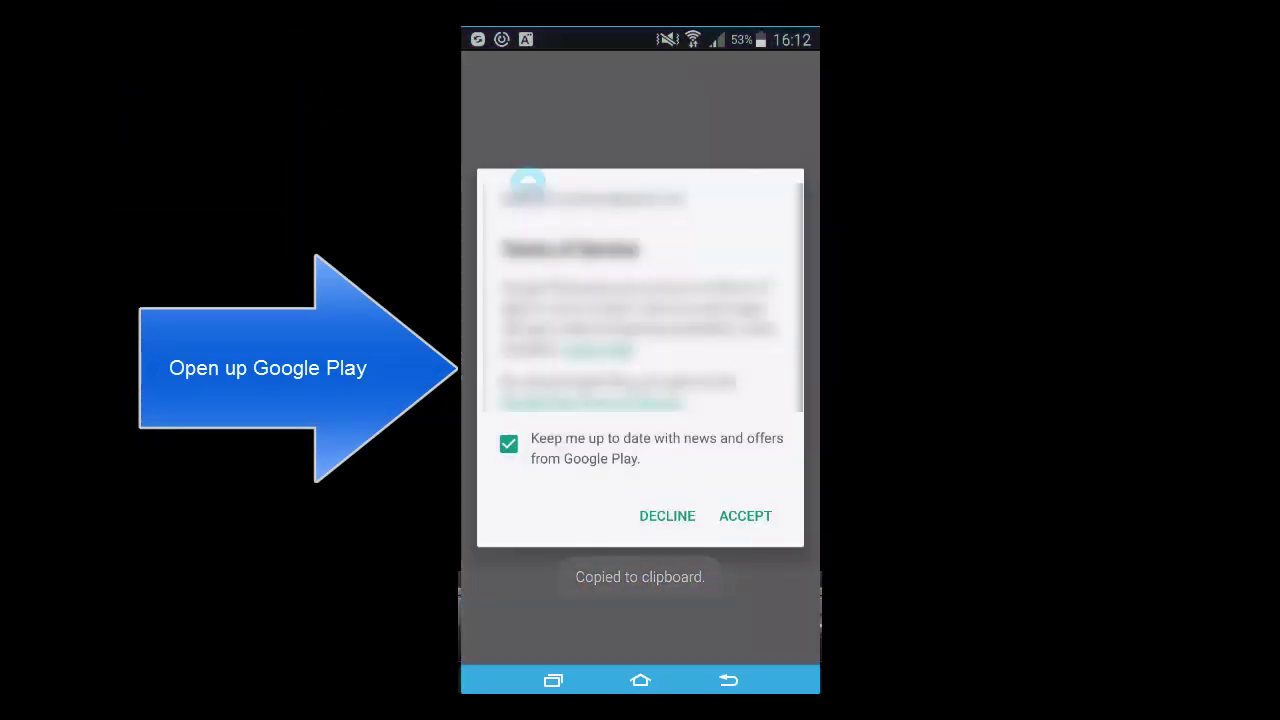
pyautogui.click(740, 520)
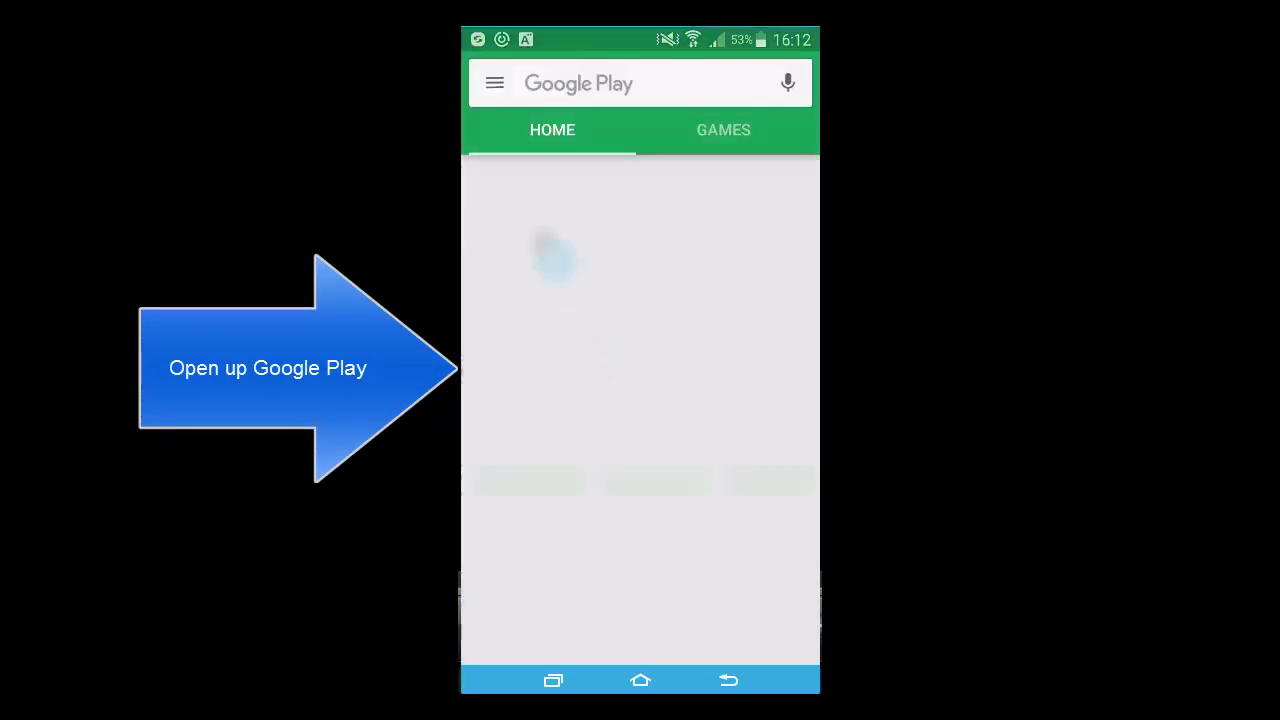
pyautogui.click(496, 88)
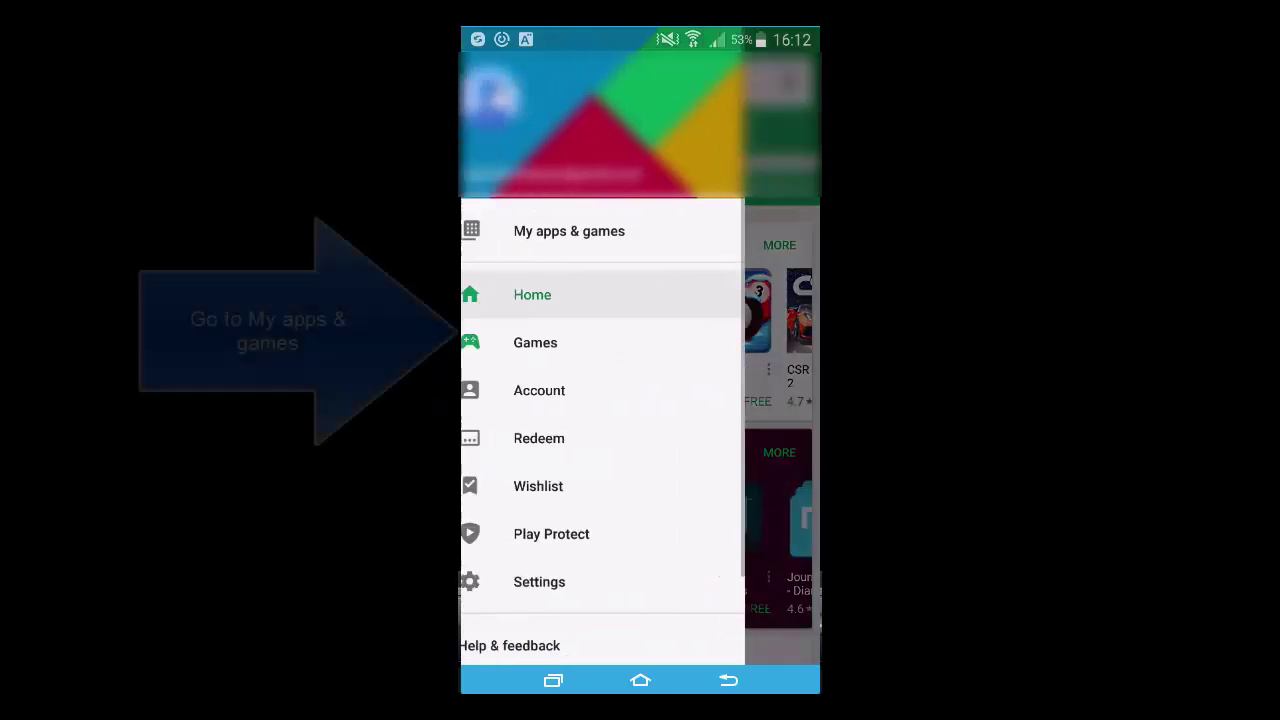
pyautogui.click(585, 240)
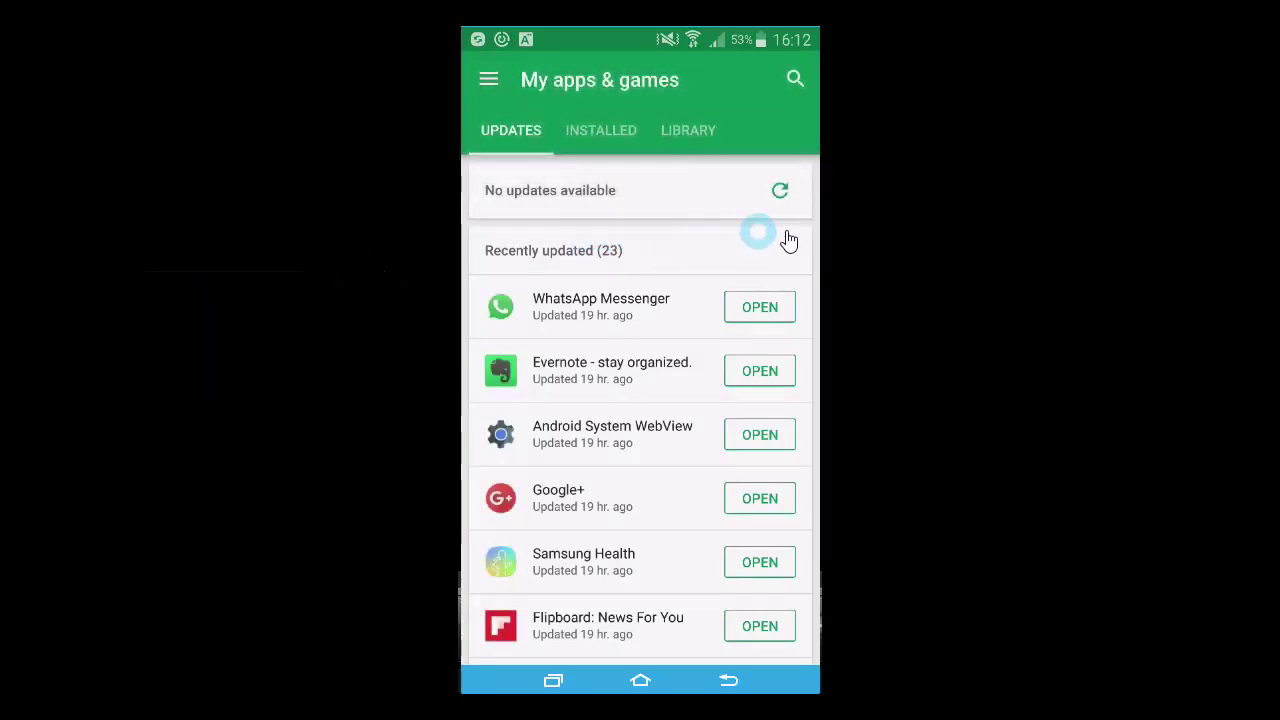
pyautogui.click(776, 196)
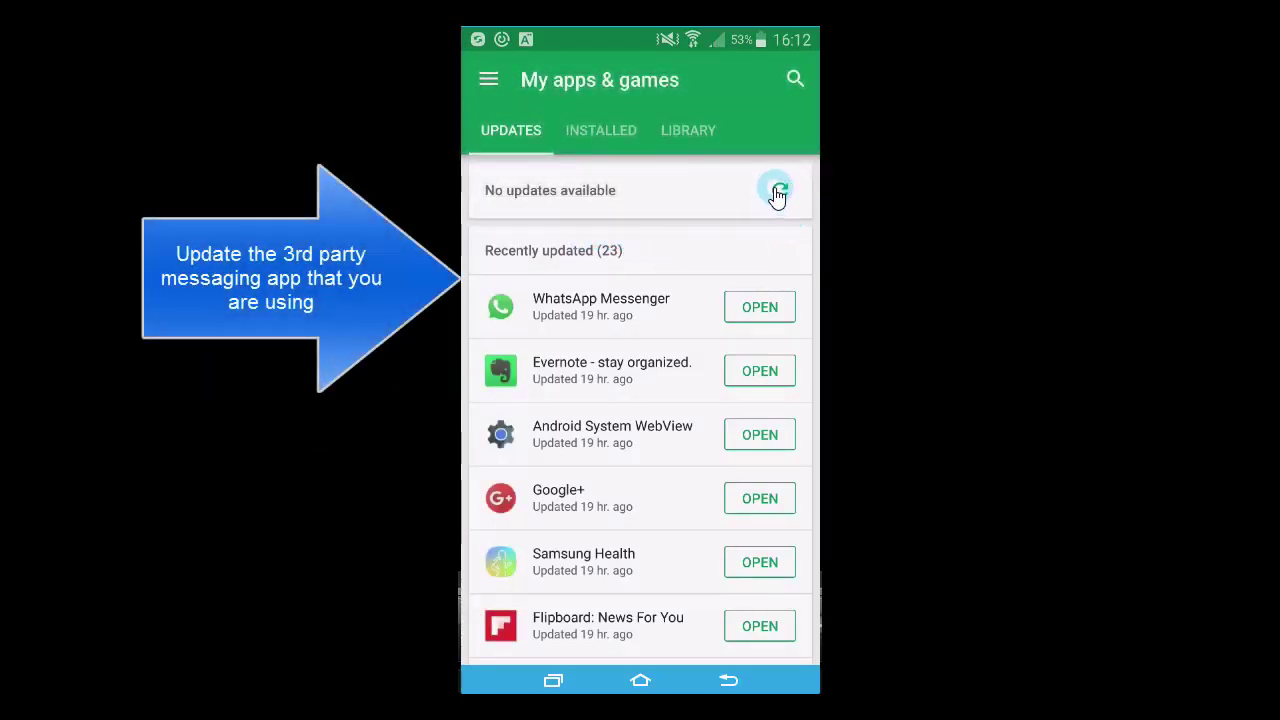
pyautogui.click(790, 194)
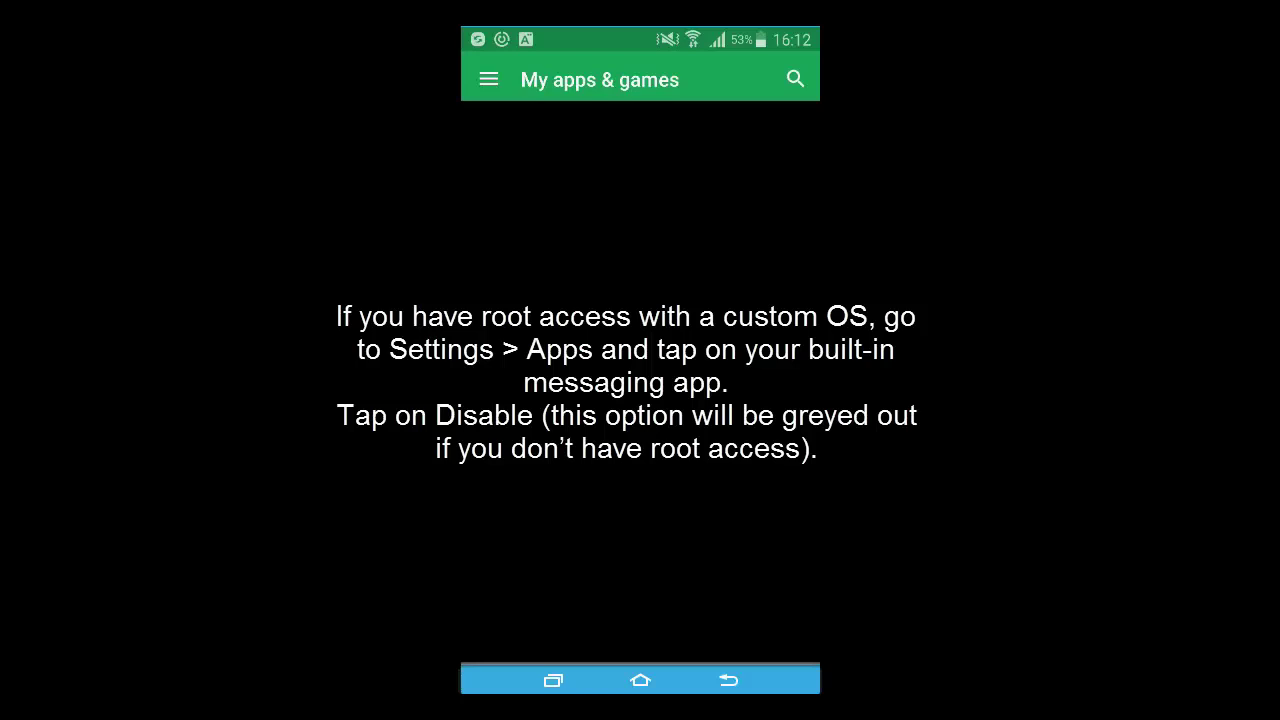
# - Open the Spam filter page from the Messages app's Settings menu
pyautogui.click(642, 683)
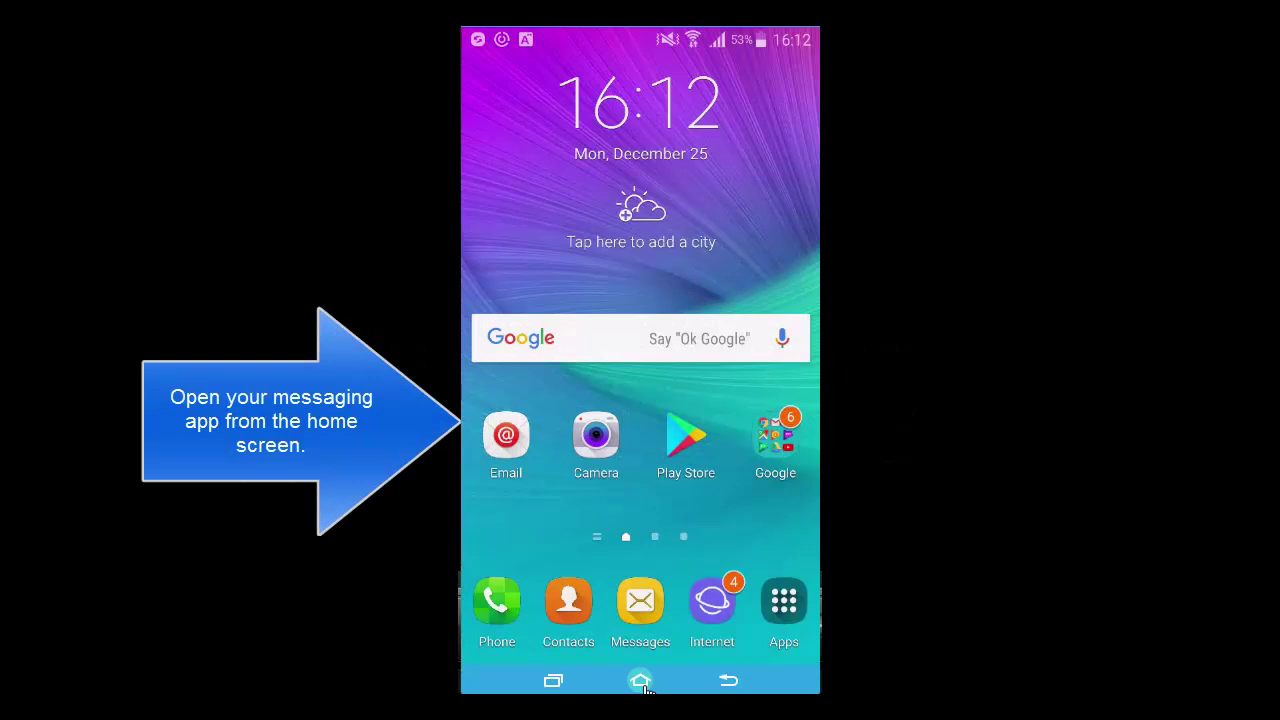
pyautogui.click(638, 618)
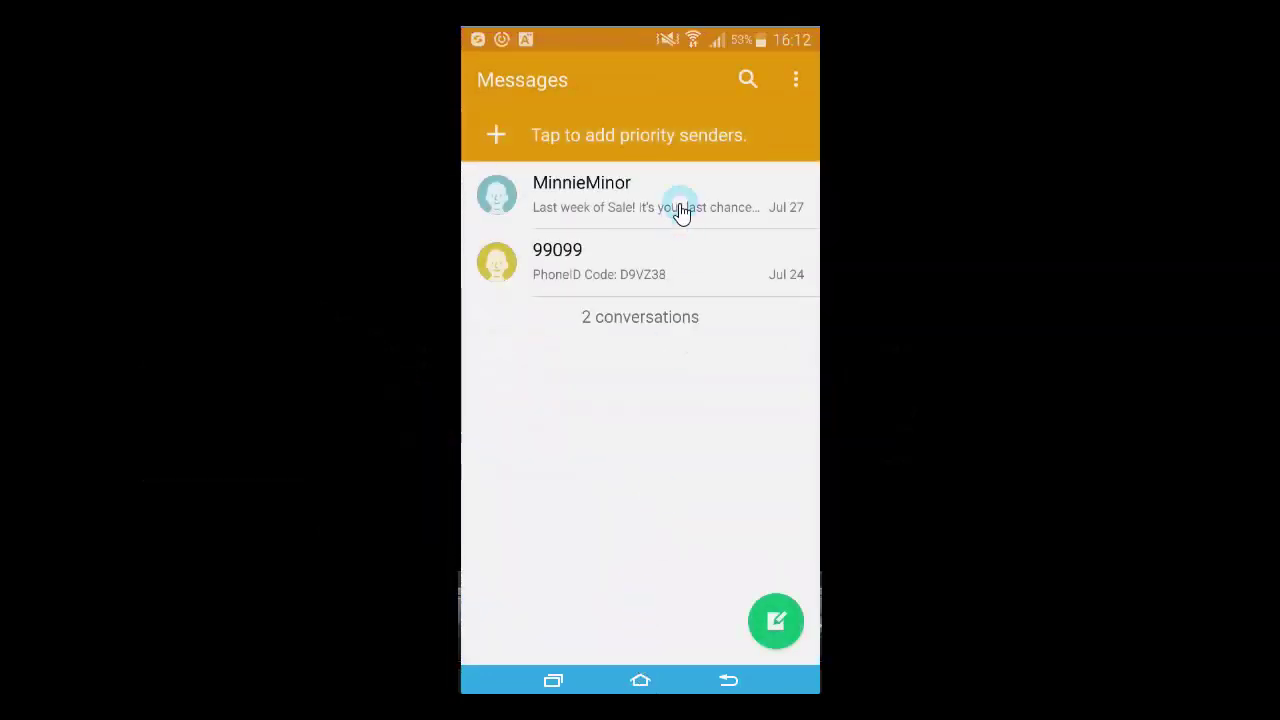
pyautogui.click(801, 90)
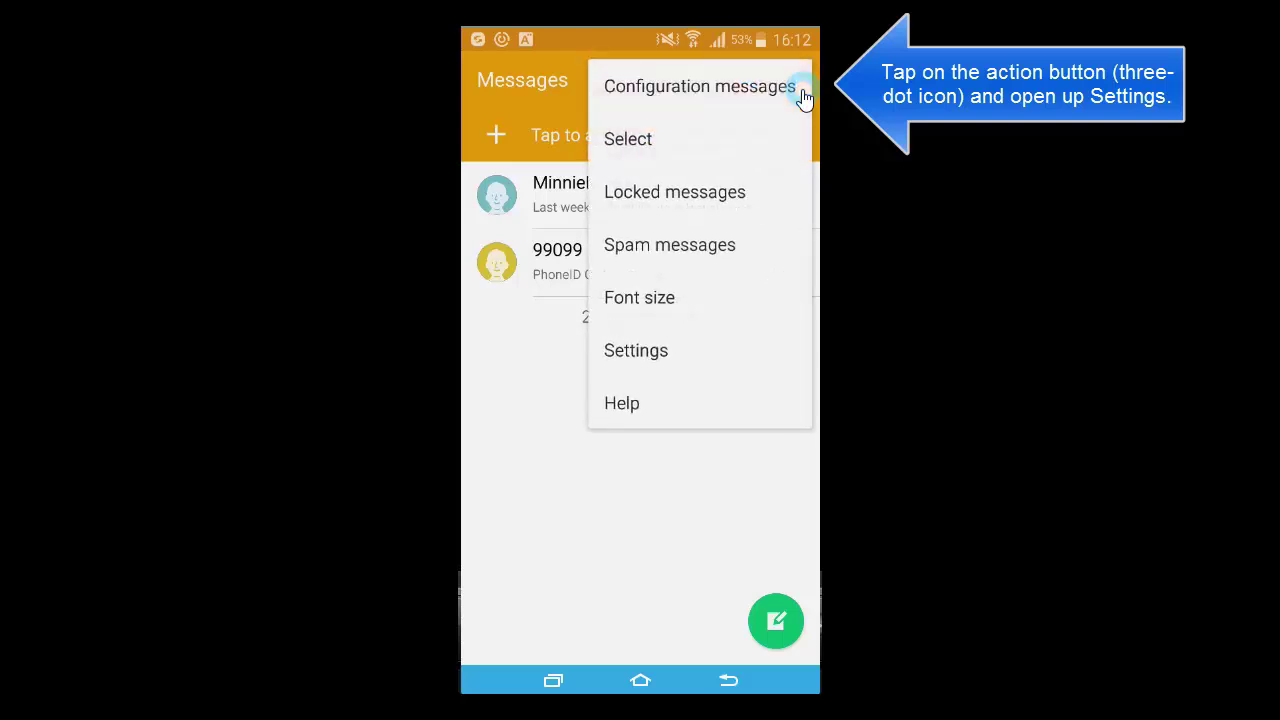
pyautogui.click(704, 352)
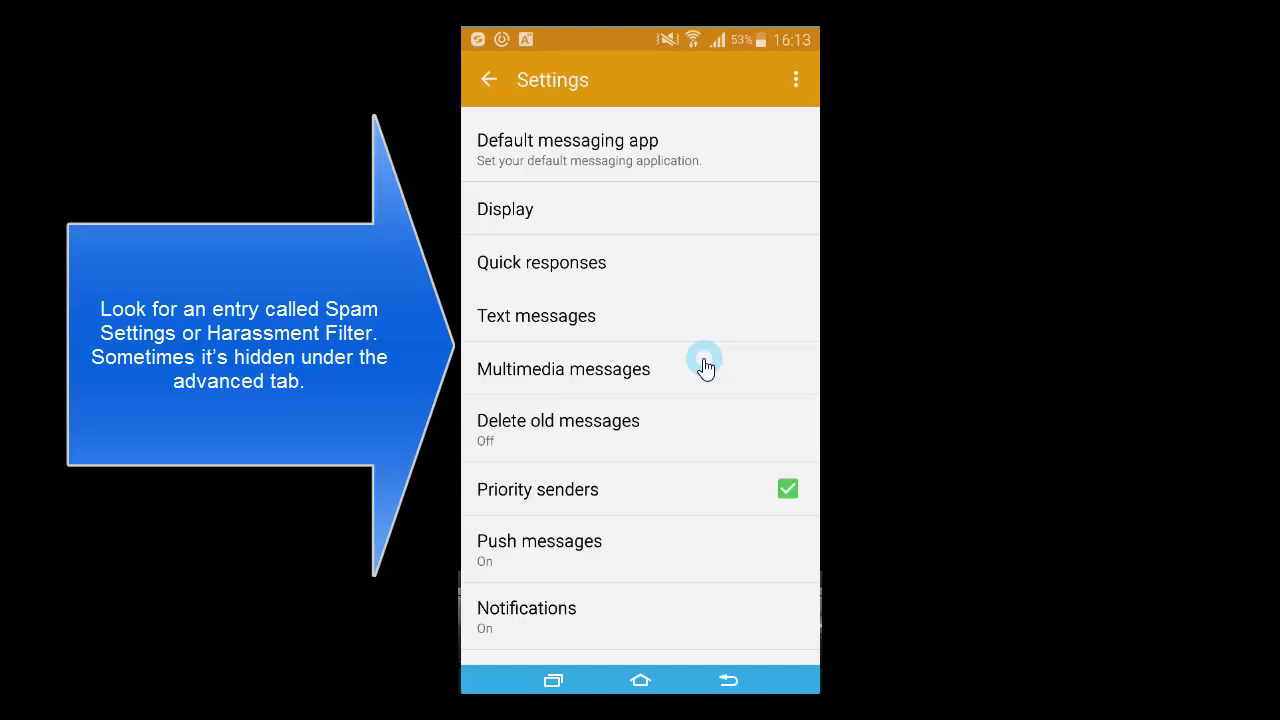
pyautogui.scroll(-4, 706, 368)
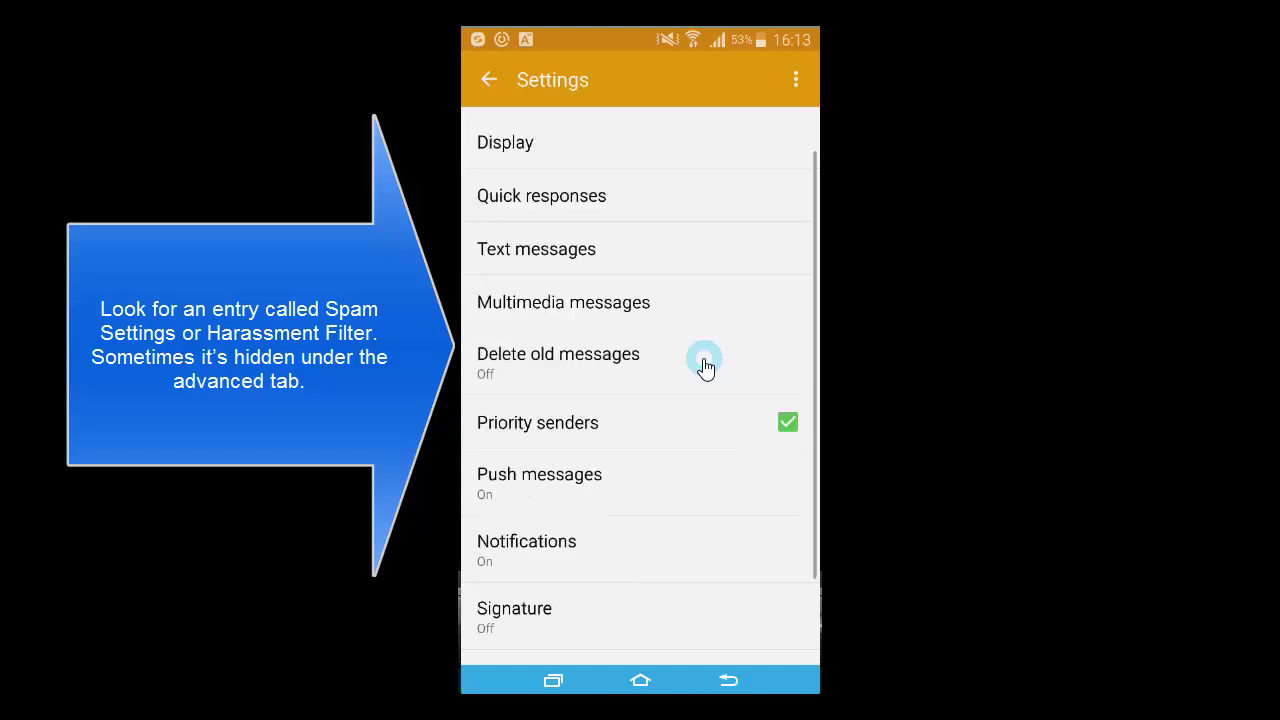
pyautogui.click(611, 570)
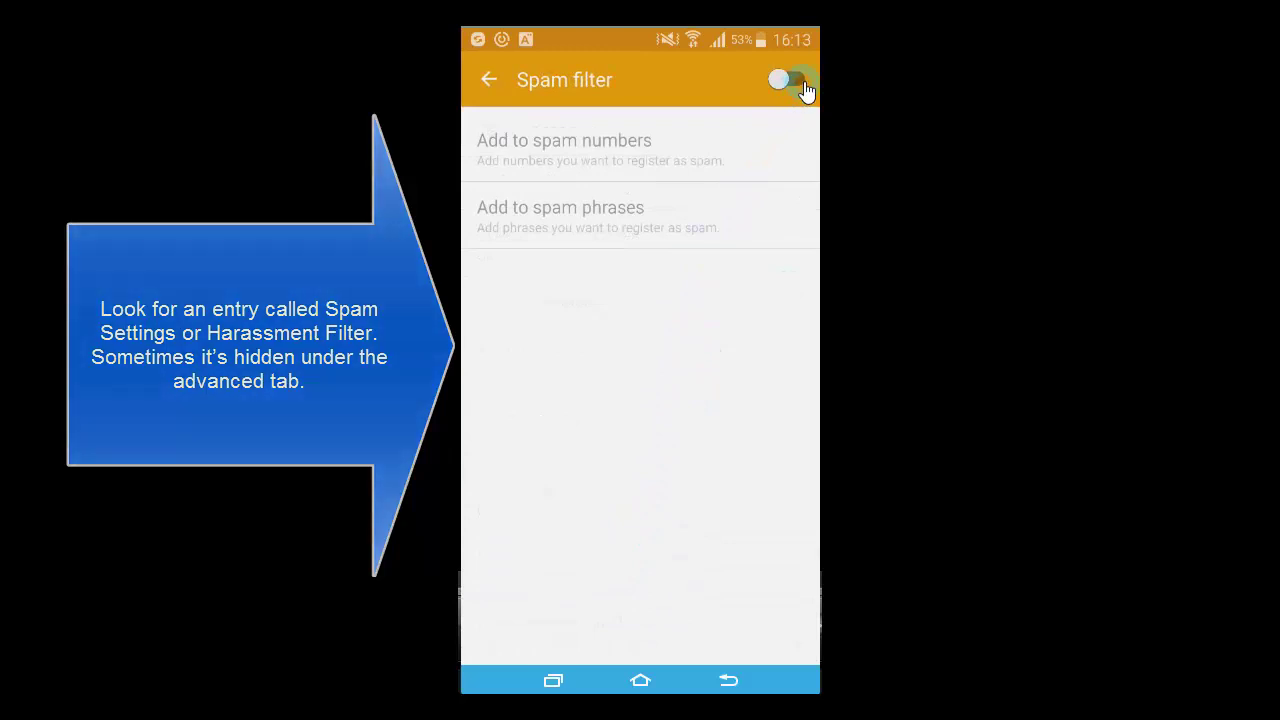
# - Switch the Spam filter on, check Add to spam numbers is empty, and return to settings
pyautogui.click(788, 82)
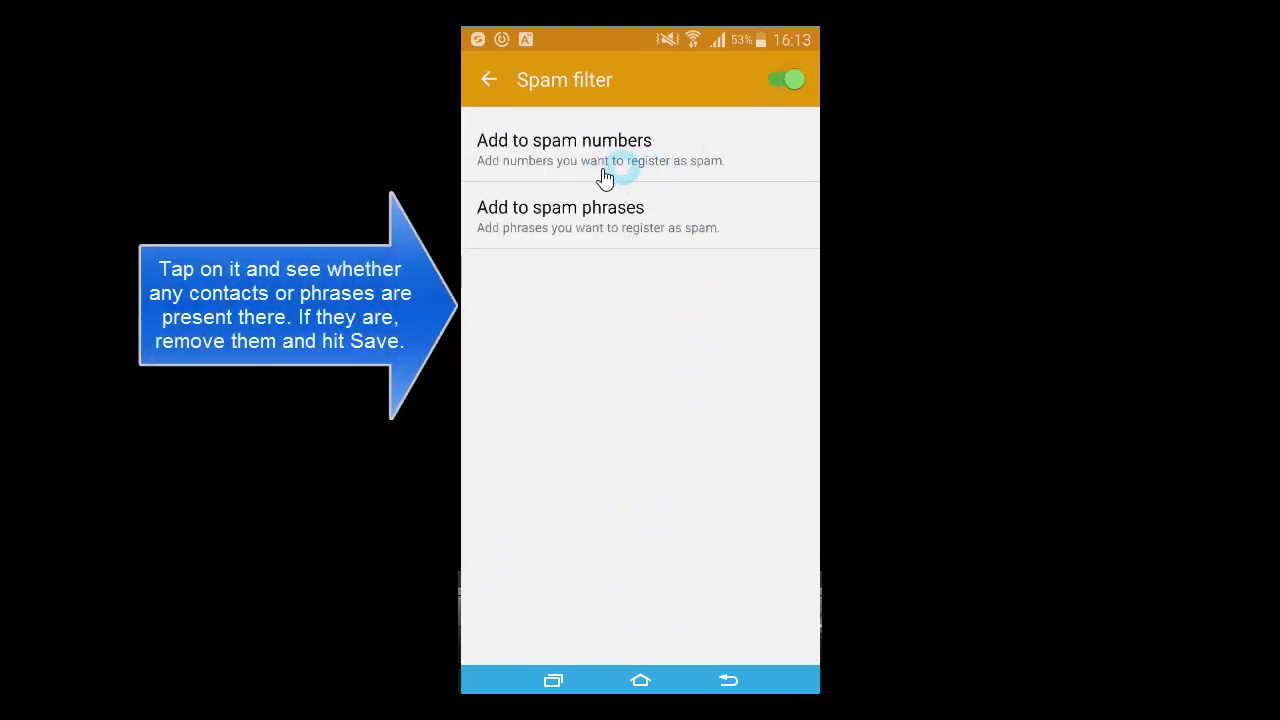
pyautogui.click(670, 168)
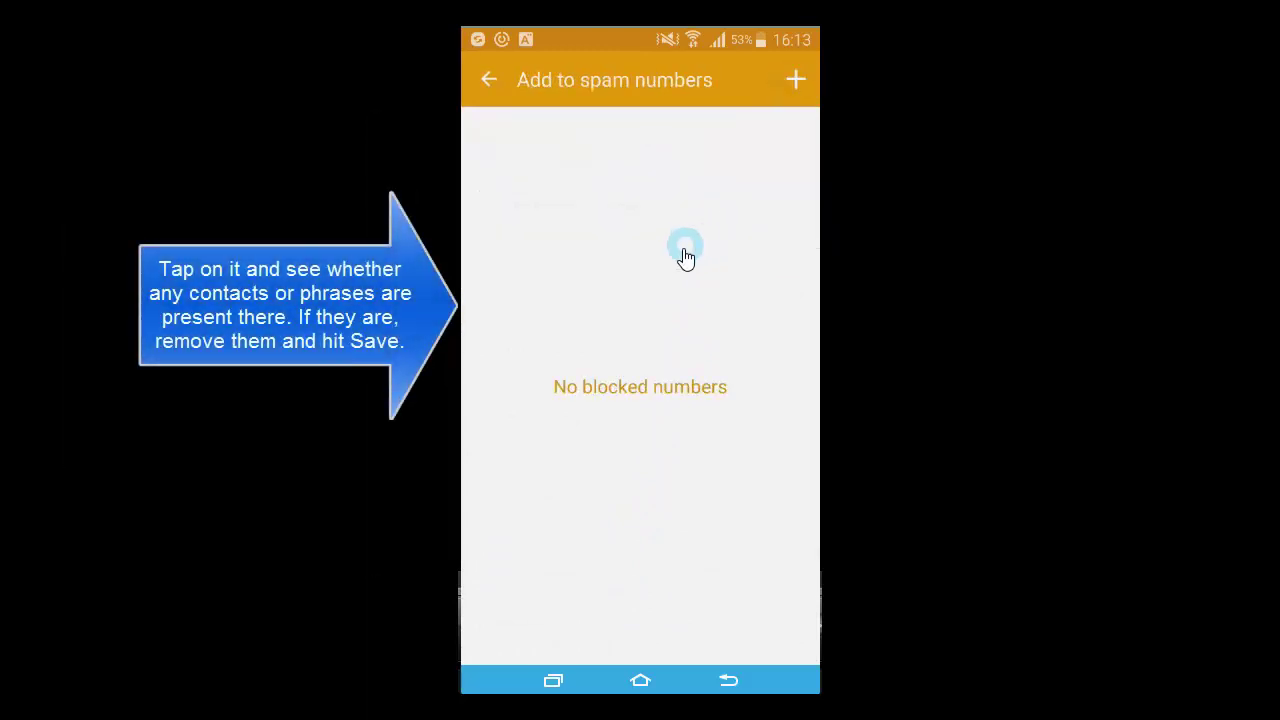
pyautogui.click(498, 82)
pyautogui.click(500, 83)
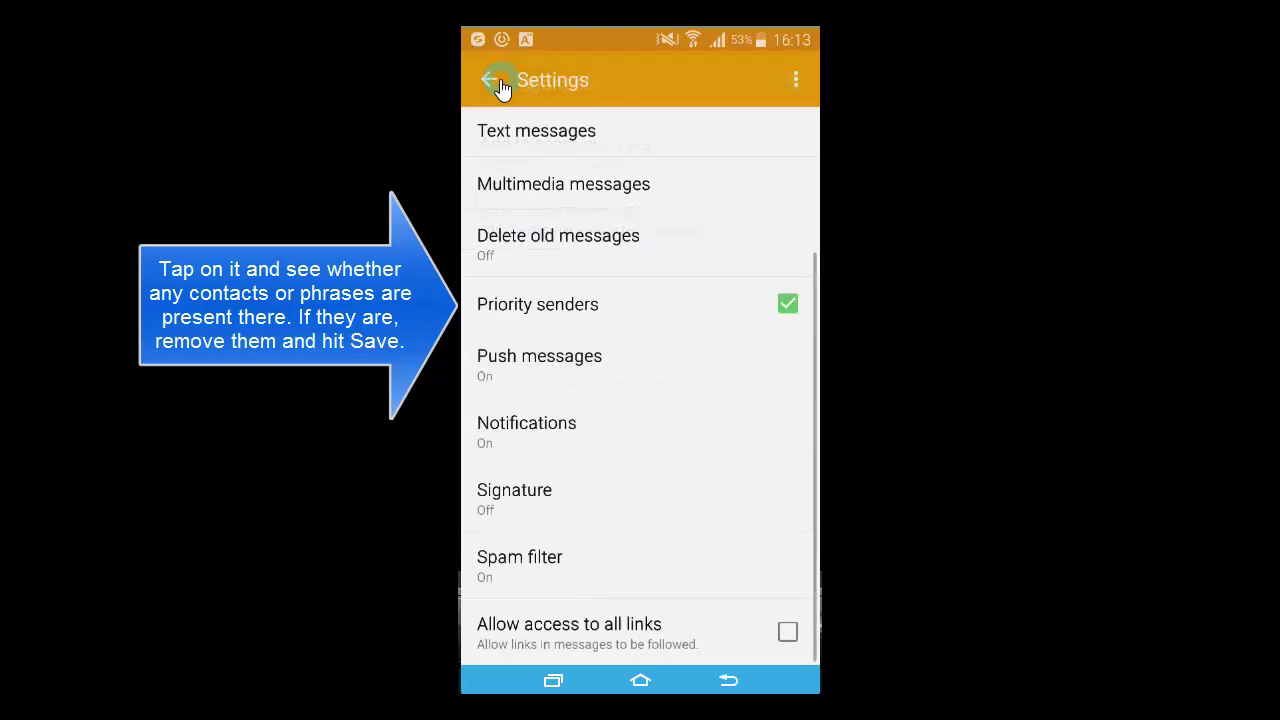